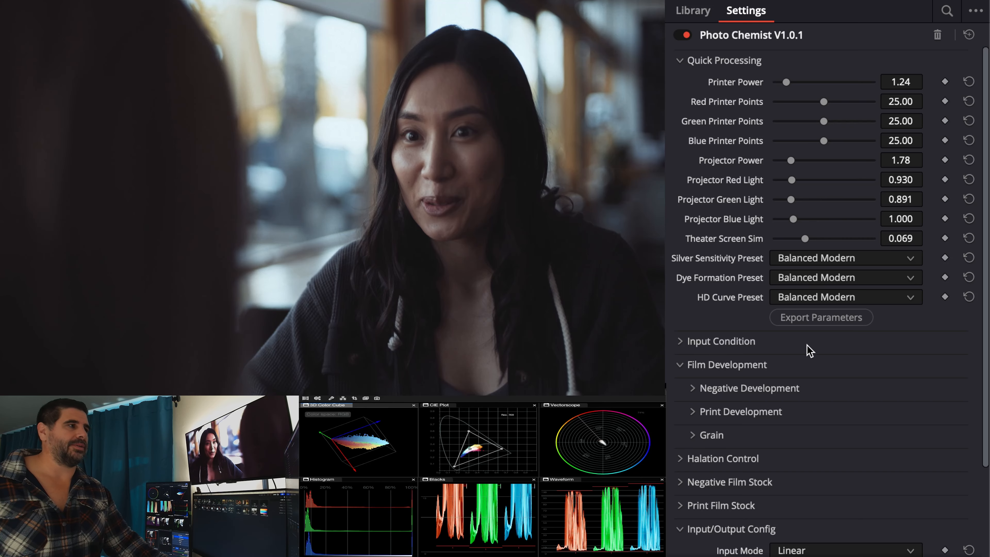
# Step: Look over the Input Condition settings, then collapse Quick Processing and expand the Negative Development and Print Development groups
pyautogui.click(809, 348)
pyautogui.scroll(-5, 832, 420)
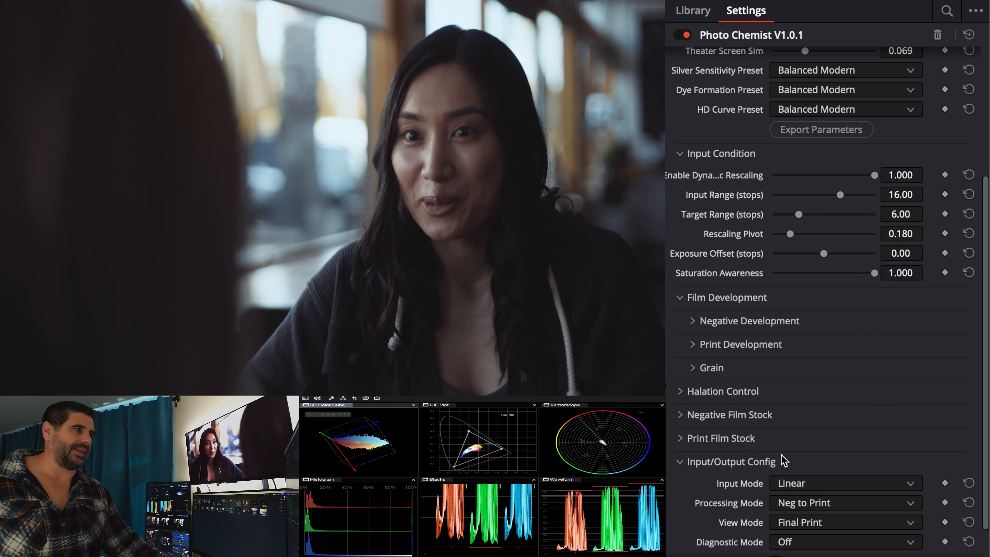
pyautogui.click(749, 323)
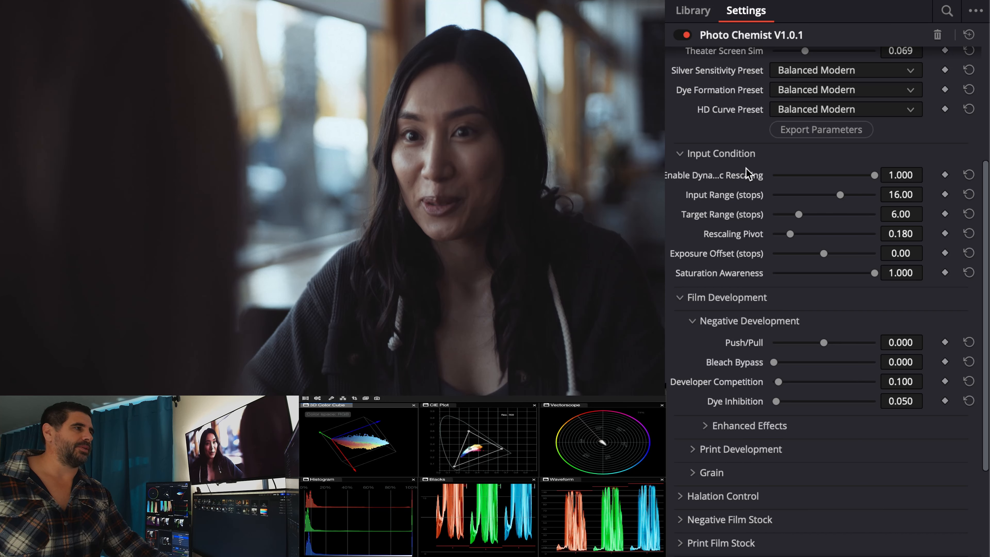
pyautogui.click(743, 154)
pyautogui.scroll(5, 738, 160)
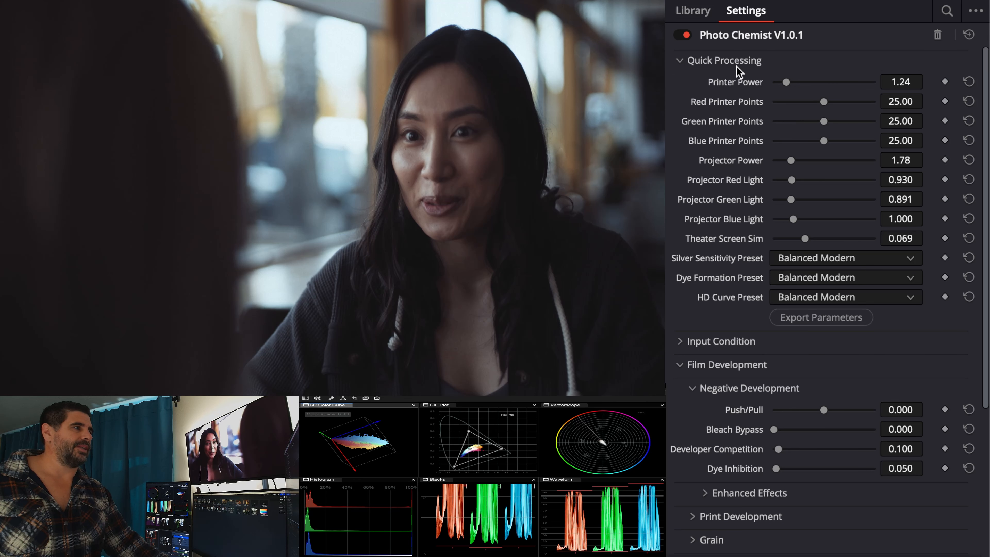
pyautogui.click(725, 60)
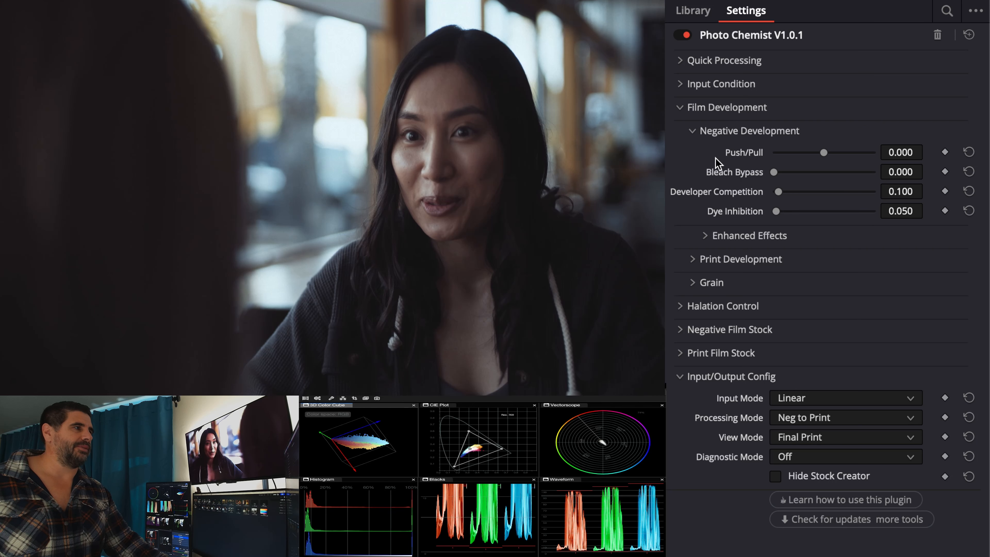
pyautogui.click(729, 260)
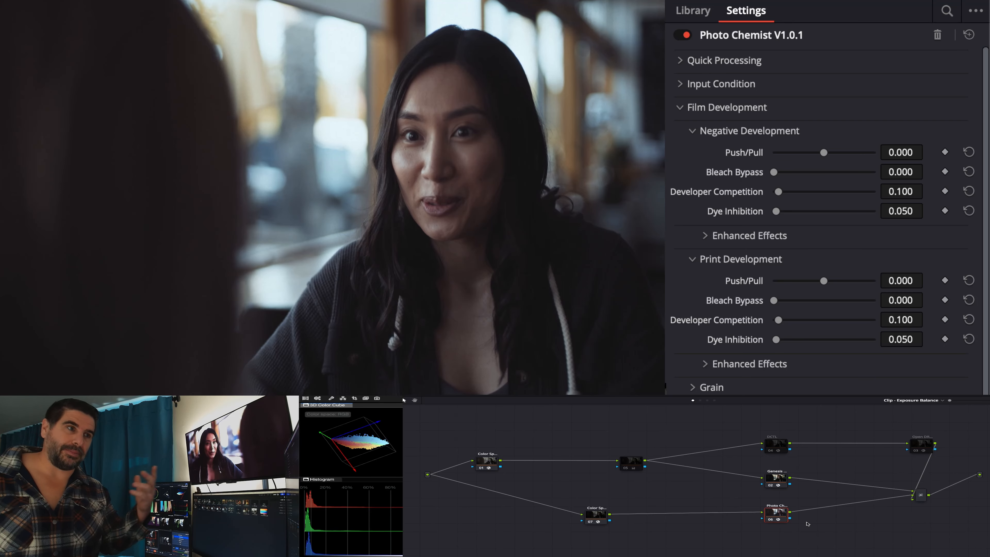
# Step: View the Open DRT node's settings and compare the image with the Photo Chemist node disabled and enabled
pyautogui.click(925, 443)
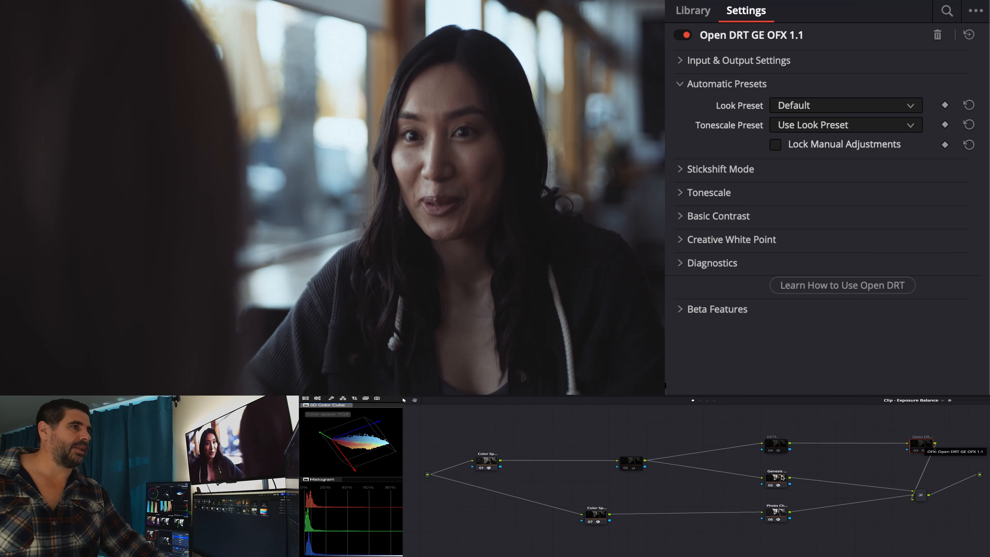
pyautogui.click(778, 512)
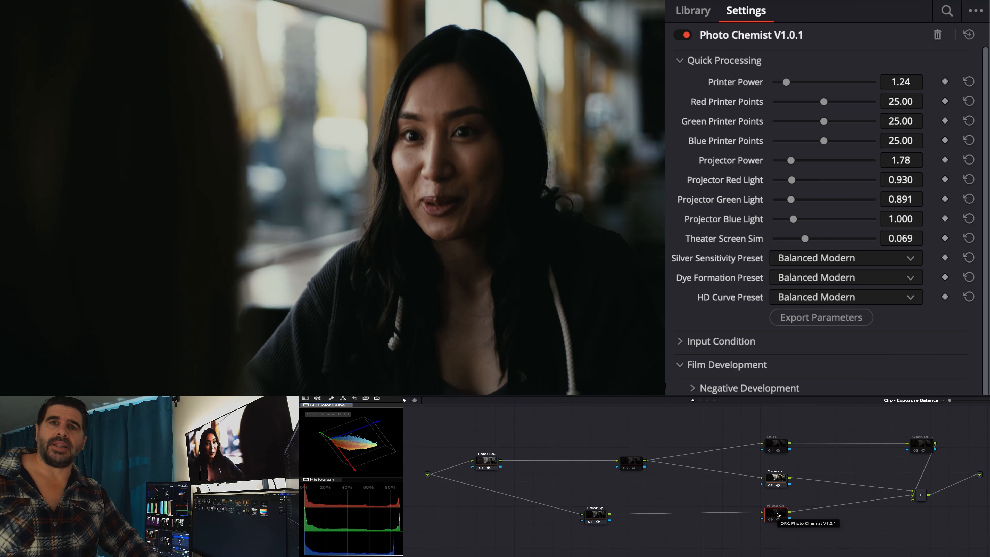
pyautogui.press('super+d')
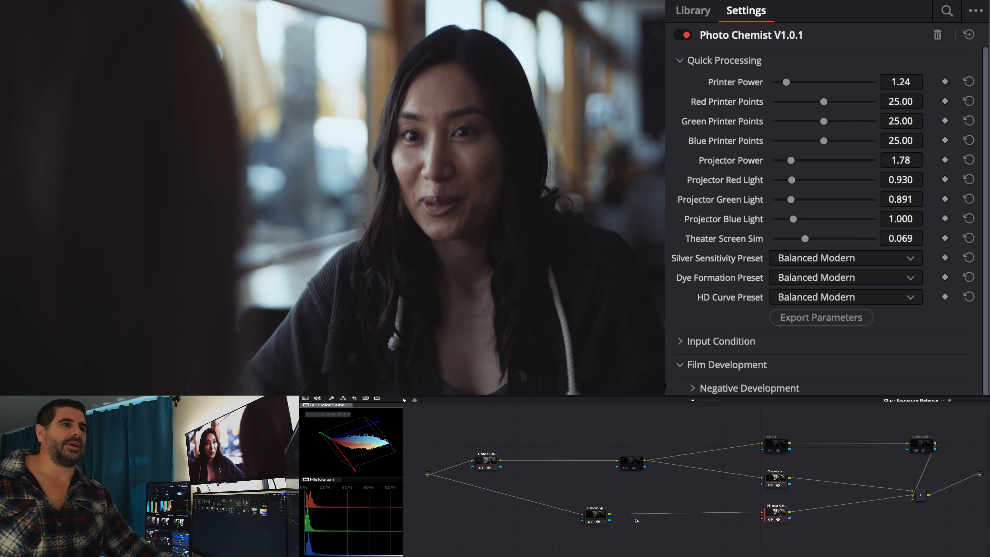
# Step: Check the settings of the Color Space Transform node feeding Photo Chemist, then return to the Photo Chemist node
pyautogui.click(597, 515)
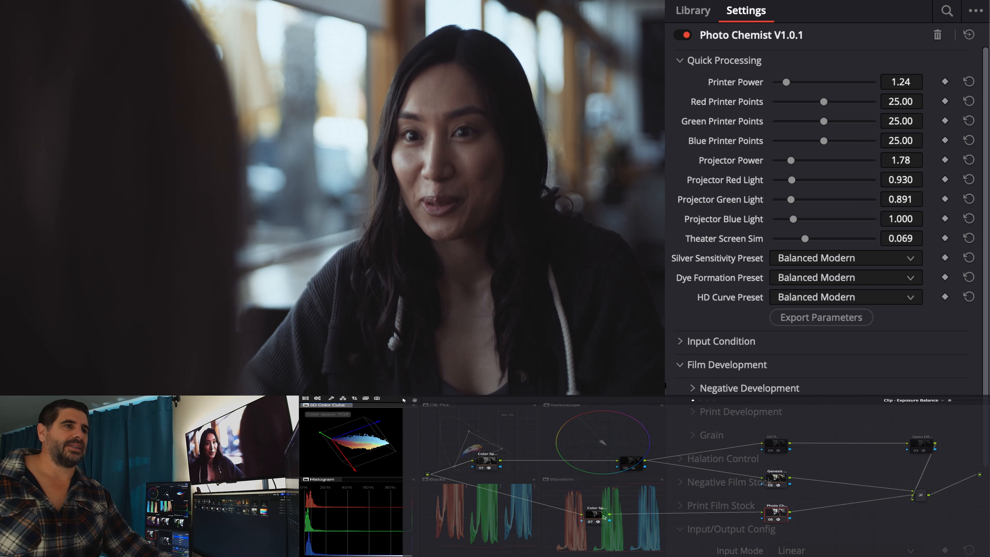
pyautogui.click(602, 516)
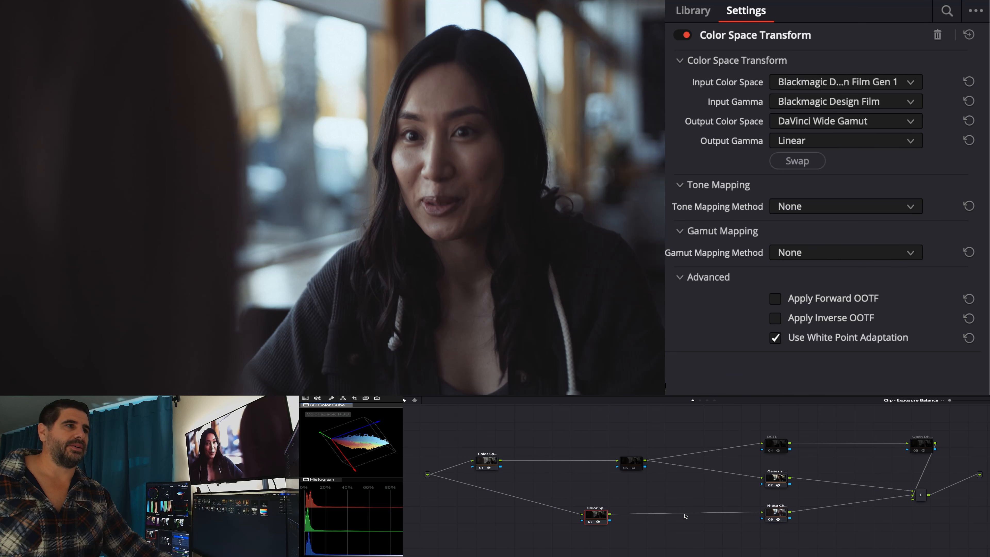
pyautogui.click(764, 510)
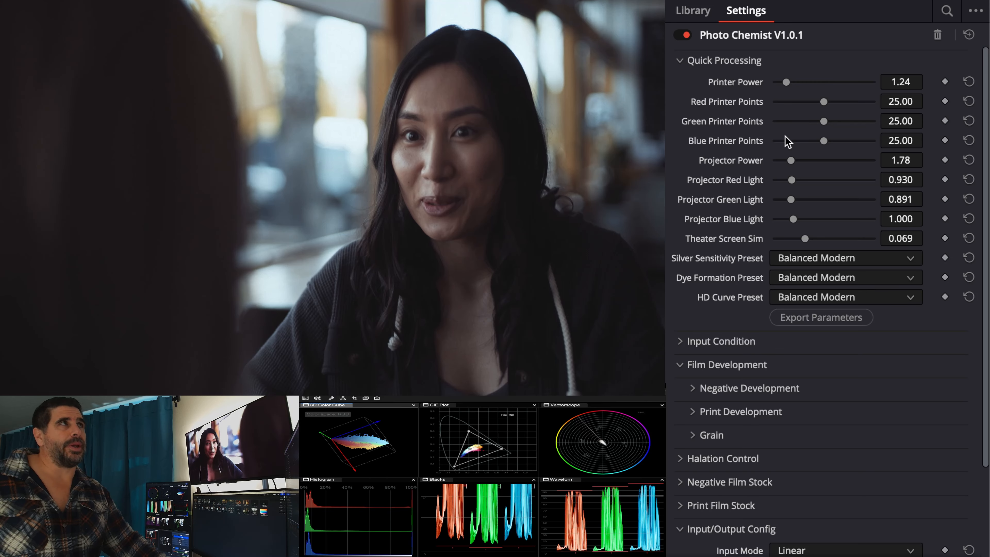
# Step: Collapse Quick Processing and expand Negative Development and Print Development, including the Enhanced Effects group of each
pyautogui.scroll(-2, 770, 153)
pyautogui.scroll(2, 764, 128)
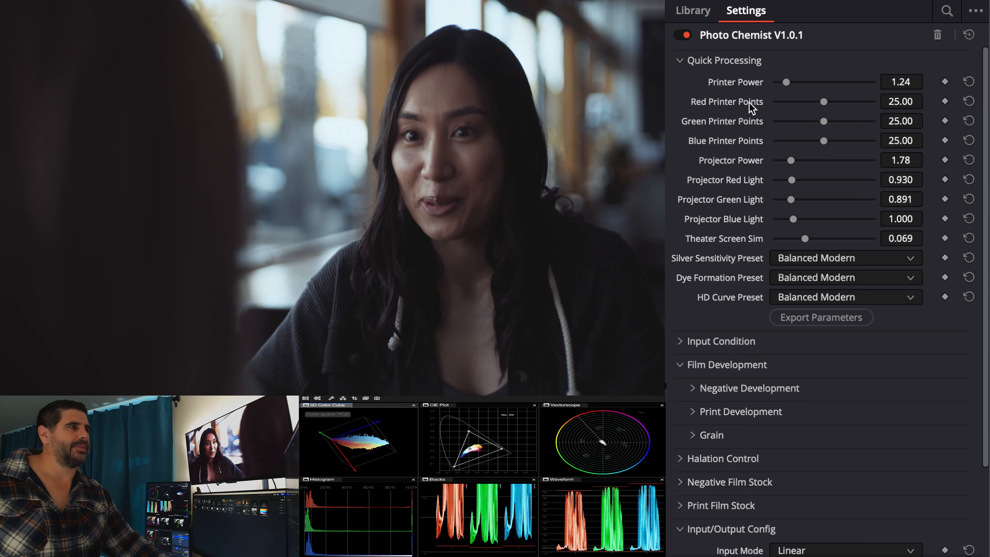
pyautogui.click(742, 63)
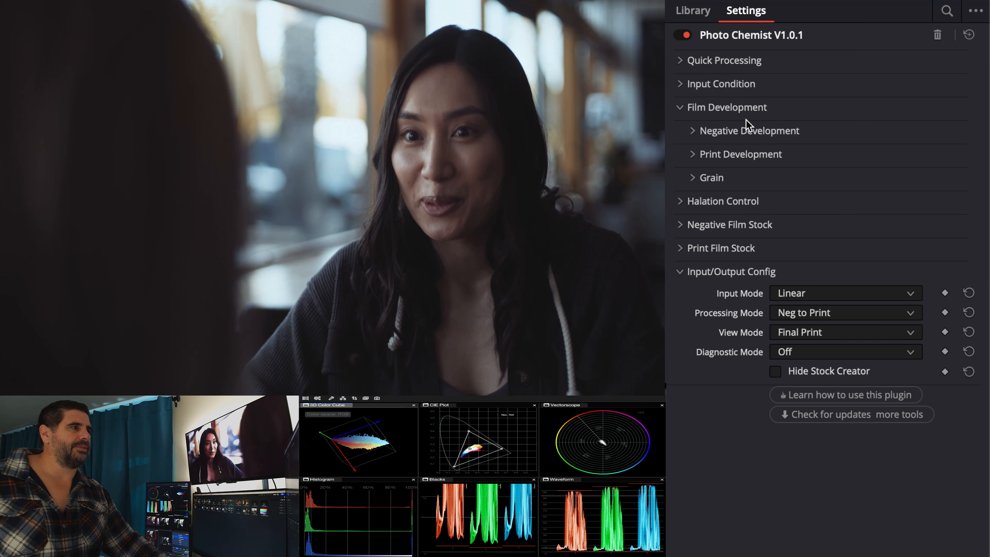
pyautogui.click(748, 131)
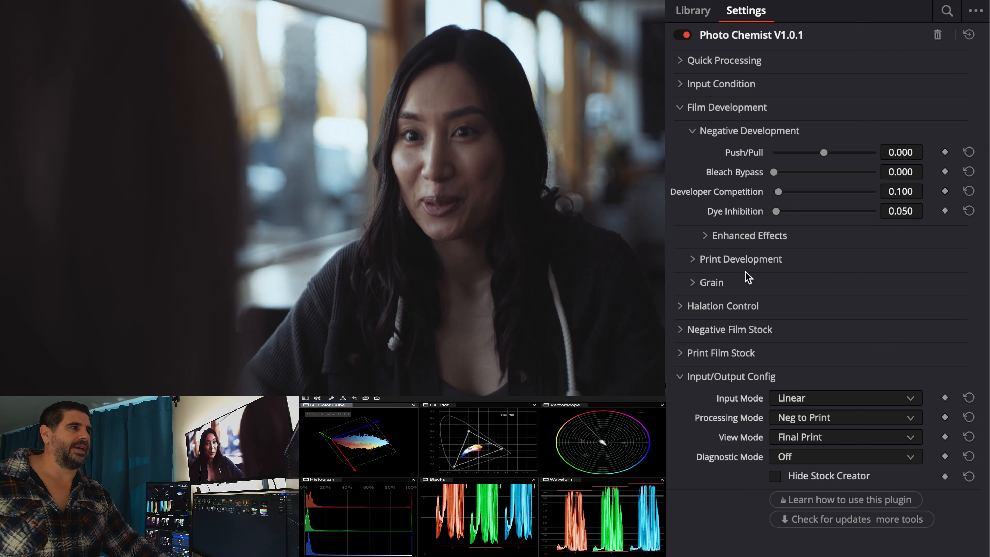
pyautogui.click(747, 260)
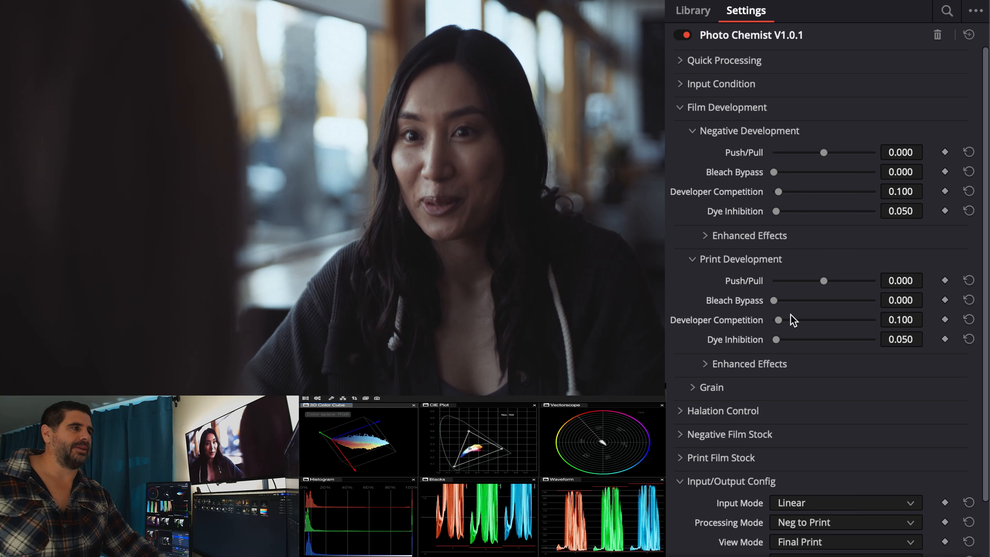
pyautogui.click(766, 242)
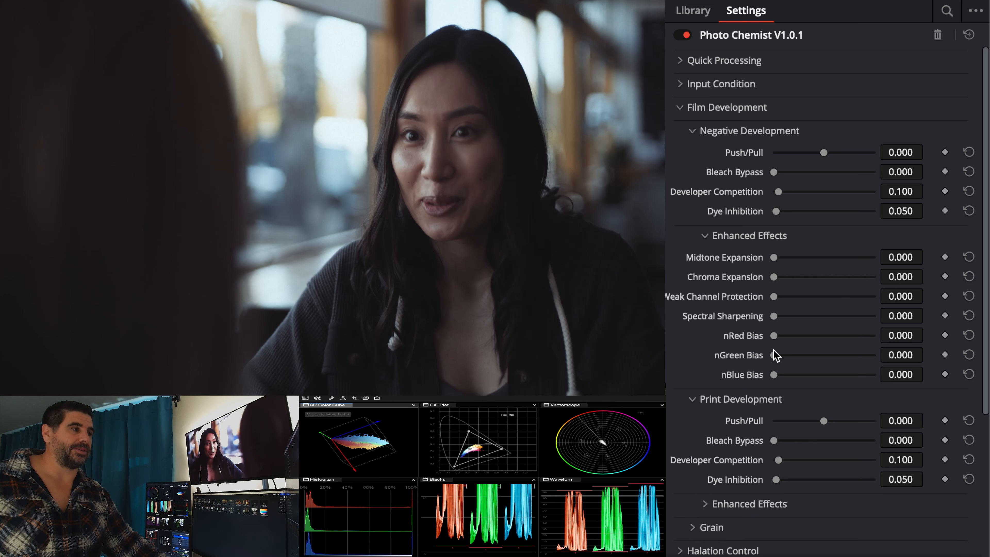
pyautogui.click(766, 505)
pyautogui.scroll(-3, 766, 507)
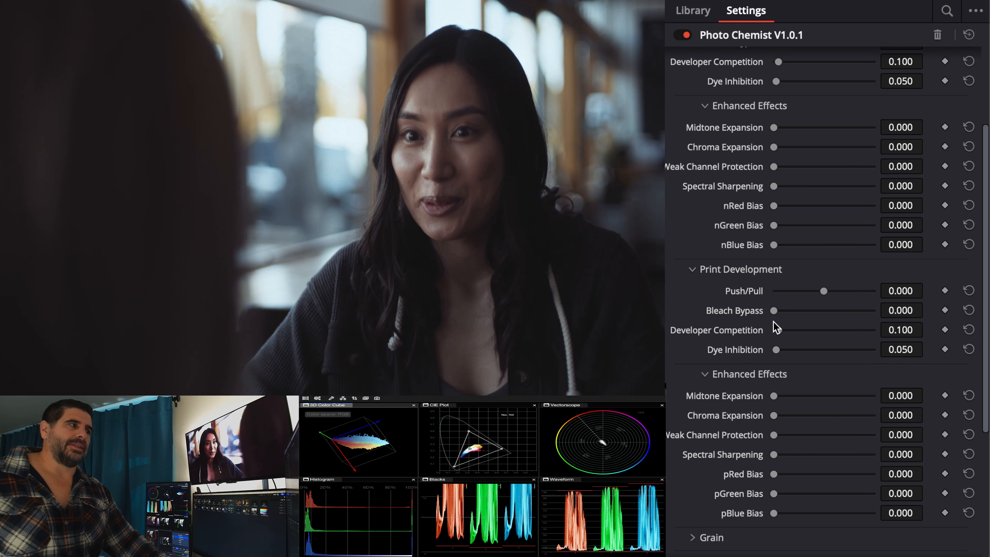
# Step: Try the Negative Development Push/Pull at -0.202 and then at 0.574
pyautogui.scroll(2, 775, 327)
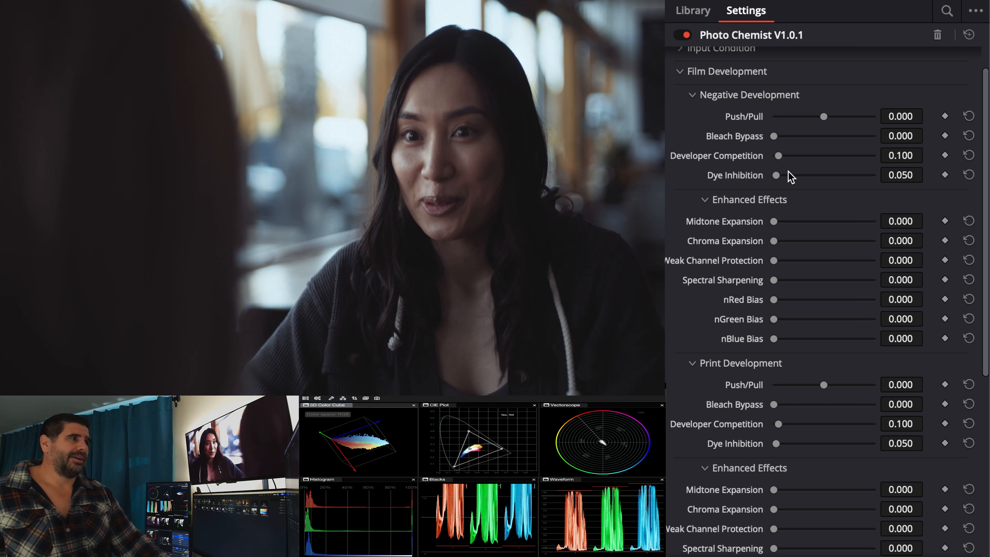
pyautogui.scroll(2, 787, 172)
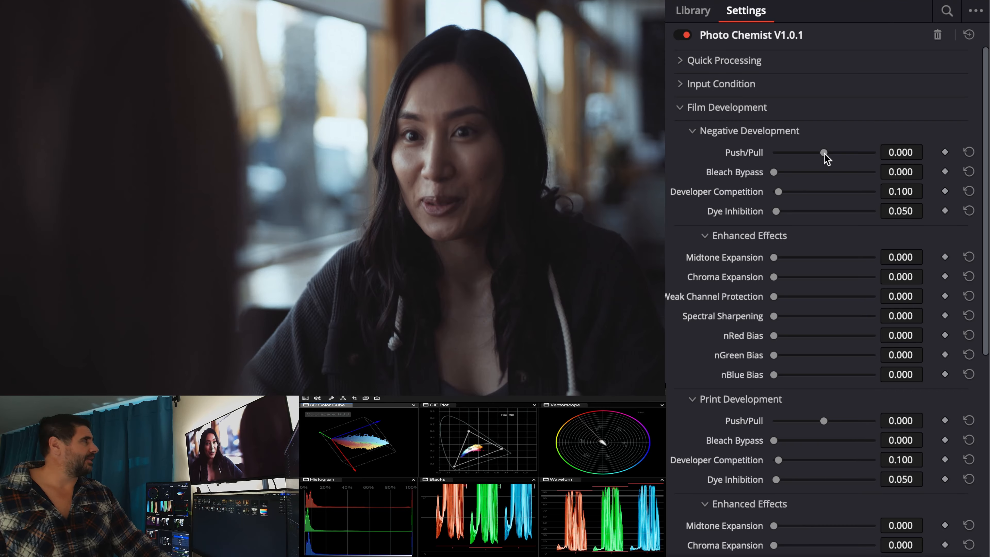
pyautogui.moveTo(824, 154)
pyautogui.mouseDown()
pyautogui.moveTo(835, 154)
pyautogui.moveTo(819, 154)
pyautogui.mouseUp()
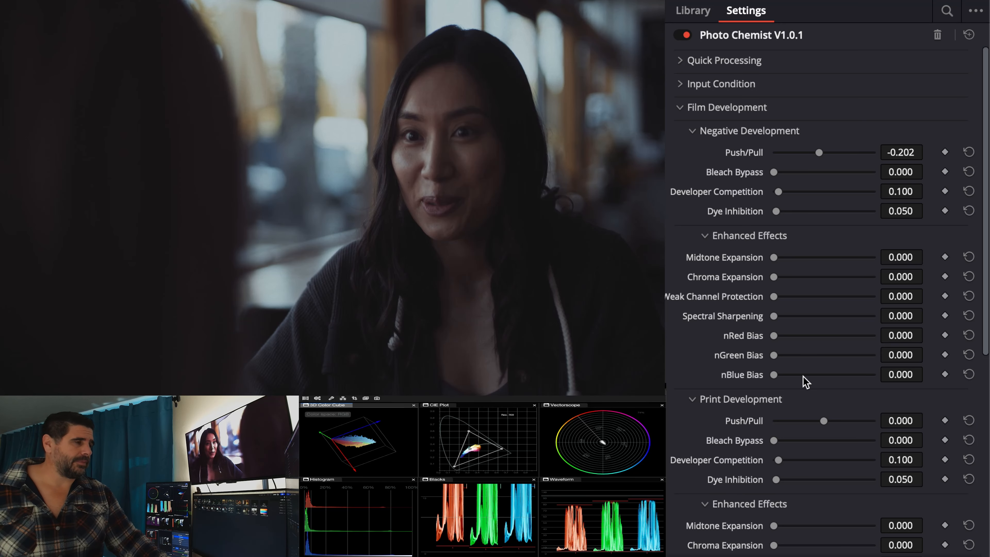
pyautogui.scroll(-1, 806, 381)
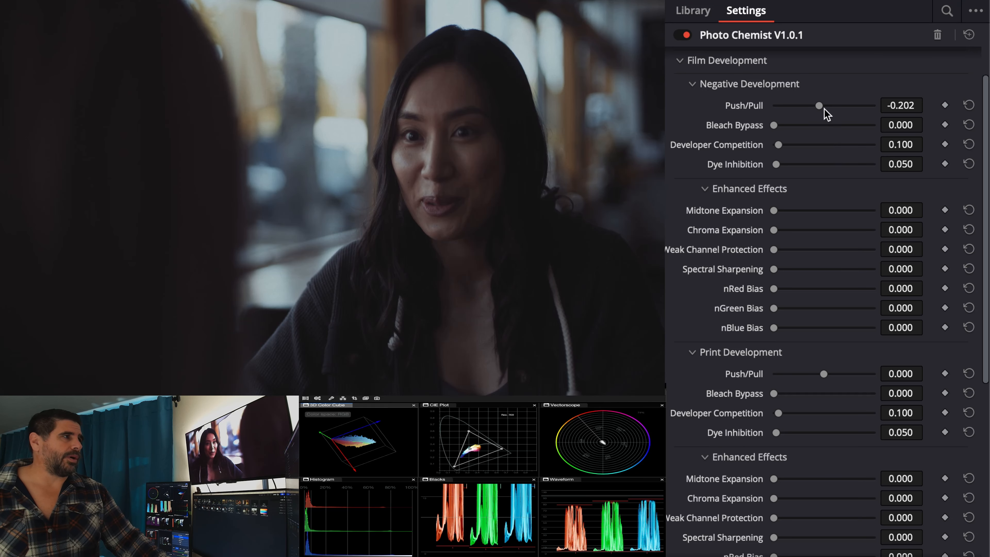
pyautogui.moveTo(820, 105); pyautogui.dragTo(839, 105)
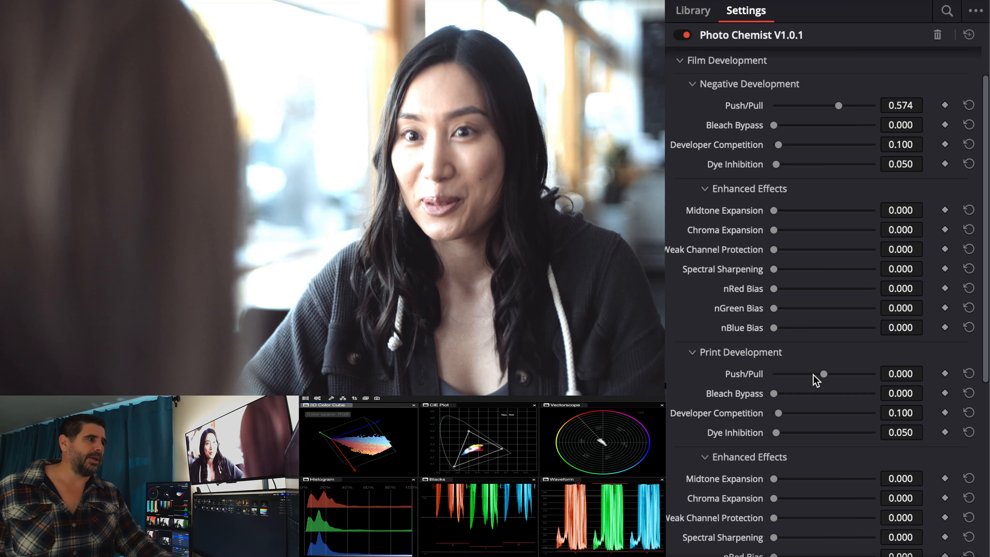
# Step: Try Print Development Push/Pull at -0.512 and Negative Development Push/Pull at 0.822, resetting each to its default
pyautogui.moveTo(815, 377)
pyautogui.mouseDown()
pyautogui.moveTo(860, 375)
pyautogui.moveTo(811, 371)
pyautogui.mouseUp()
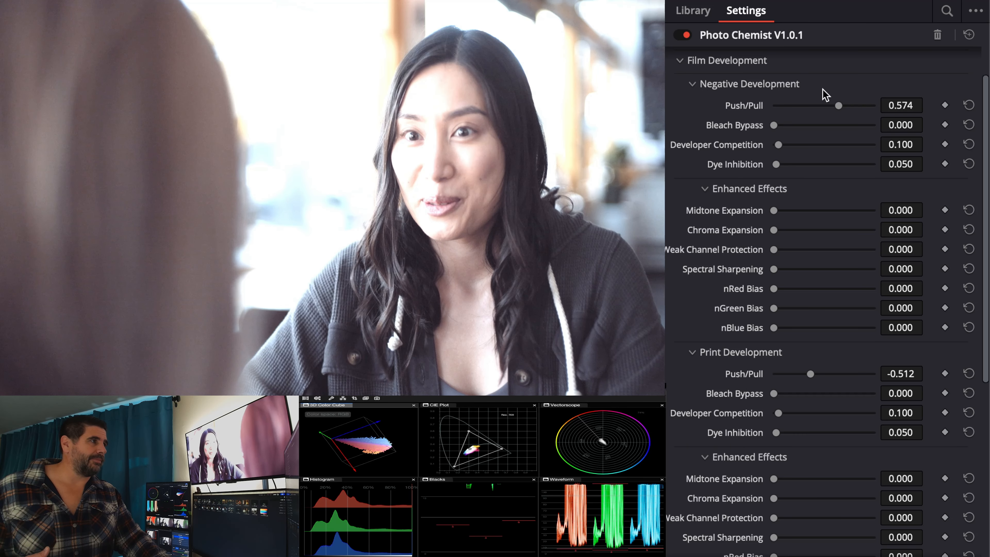
pyautogui.doubleClick(757, 373)
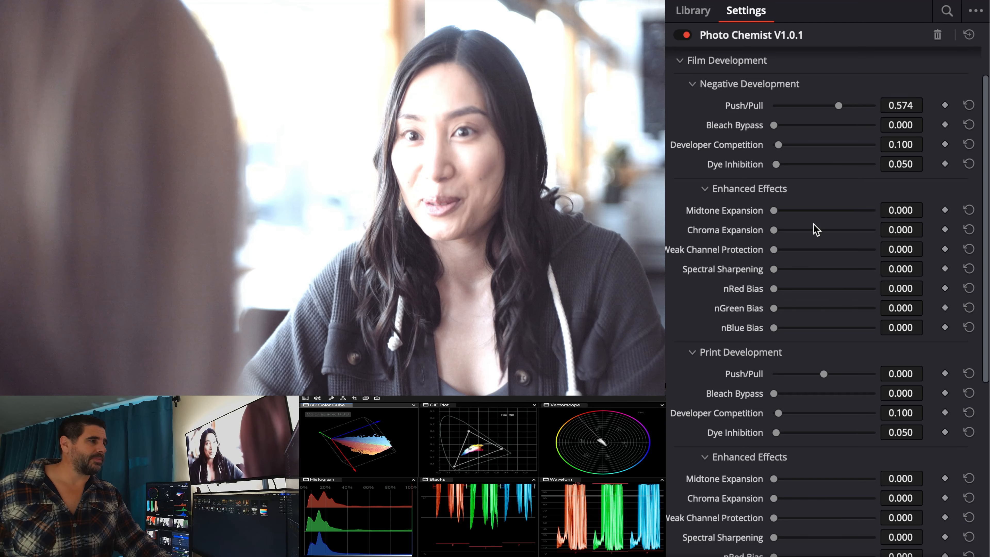
pyautogui.moveTo(839, 105)
pyautogui.mouseDown()
pyautogui.moveTo(811, 106)
pyautogui.moveTo(846, 108)
pyautogui.mouseUp()
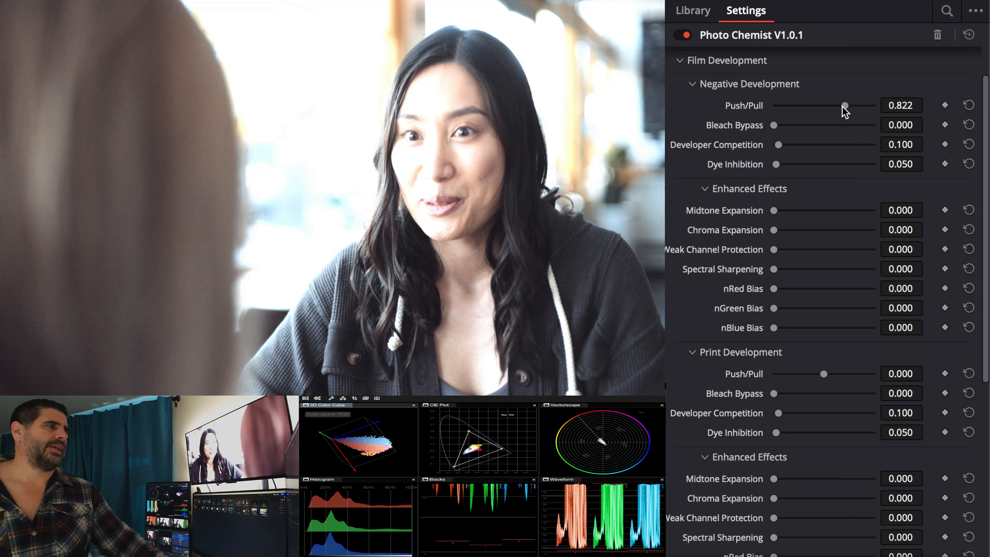
pyautogui.doubleClick(752, 109)
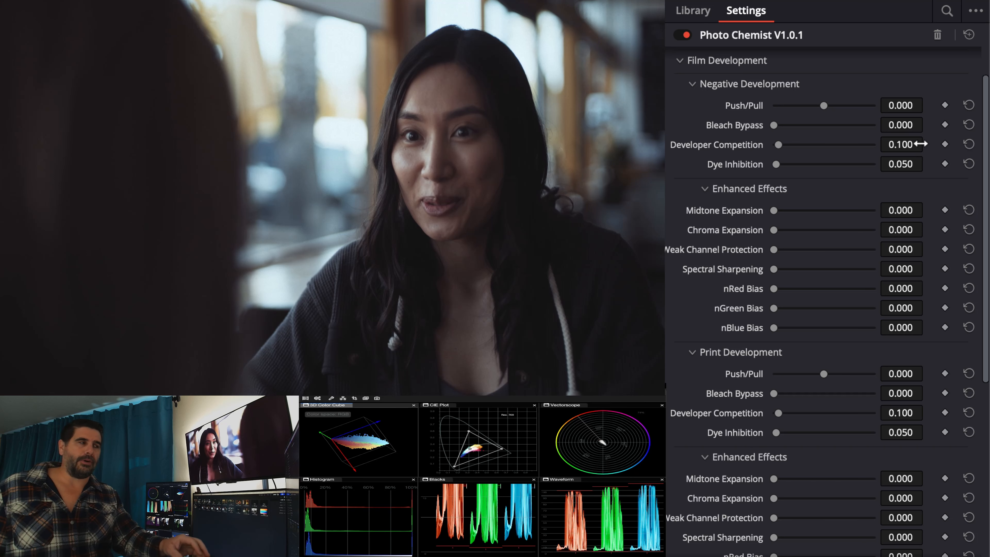
# Step: Try a Negative Development Bleach Bypass of 0.558 with Push/Pull pulled to -0.760, then reset both to their defaults
pyautogui.scroll(2, 921, 144)
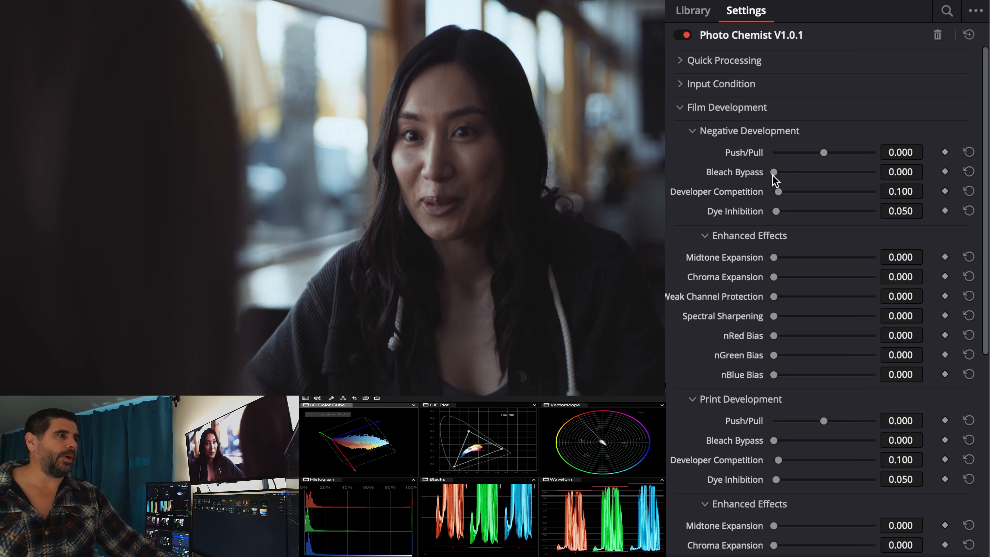
pyautogui.moveTo(773, 172); pyautogui.dragTo(802, 167)
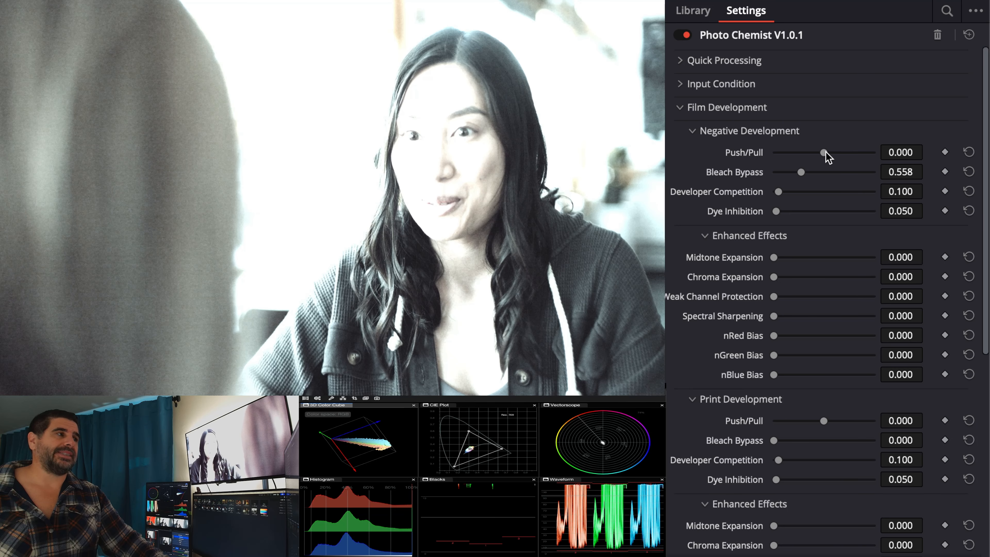
pyautogui.moveTo(824, 153); pyautogui.dragTo(806, 150)
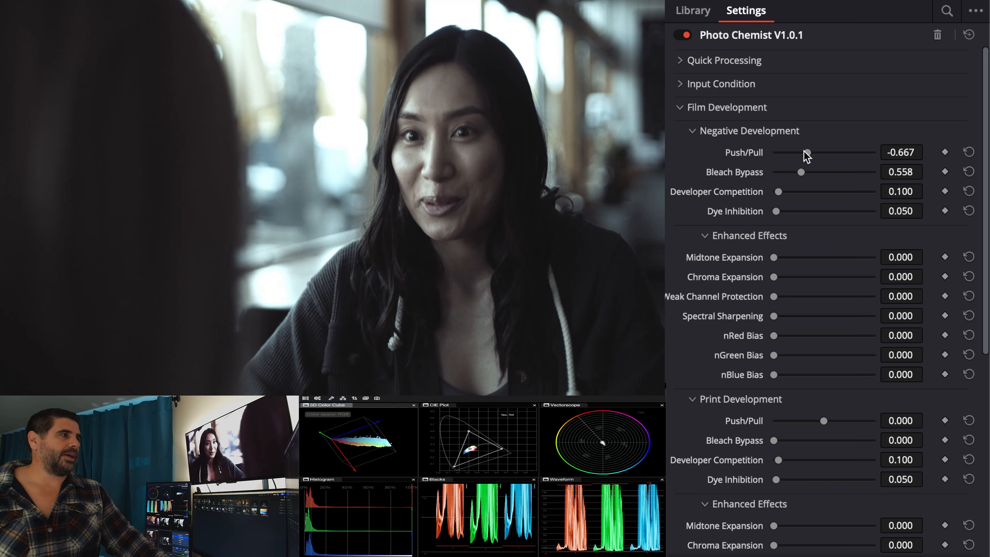
pyautogui.moveTo(805, 153); pyautogui.dragTo(805, 153)
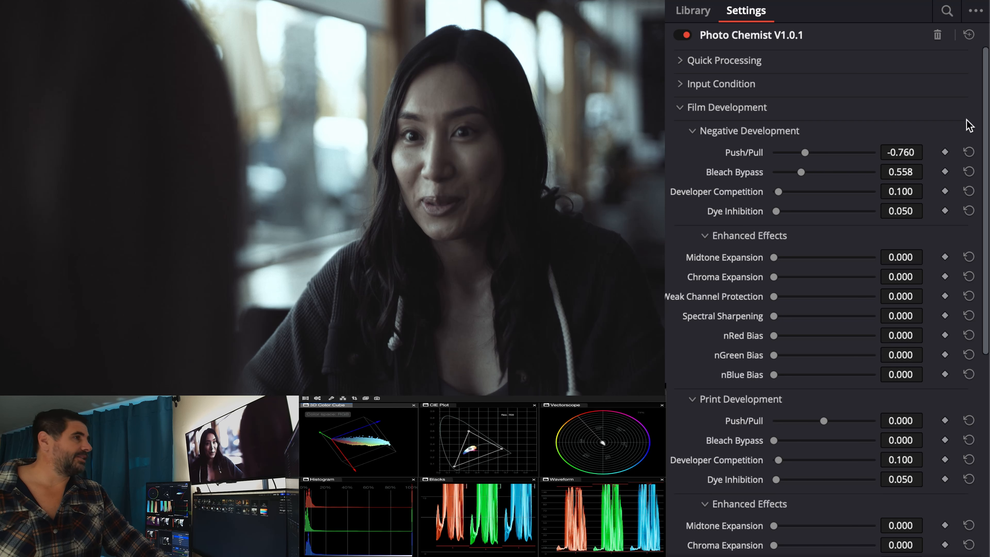
pyautogui.doubleClick(757, 172)
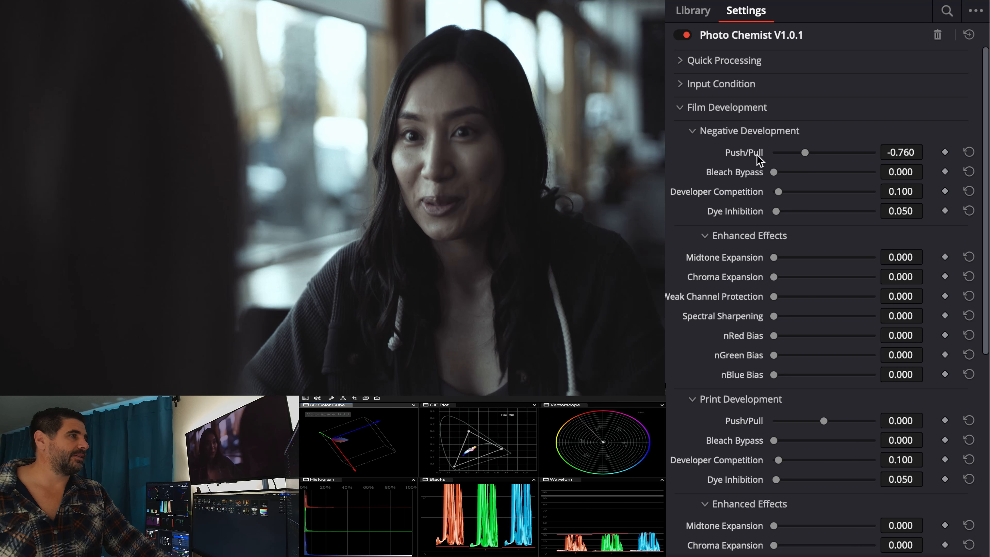
pyautogui.doubleClick(757, 155)
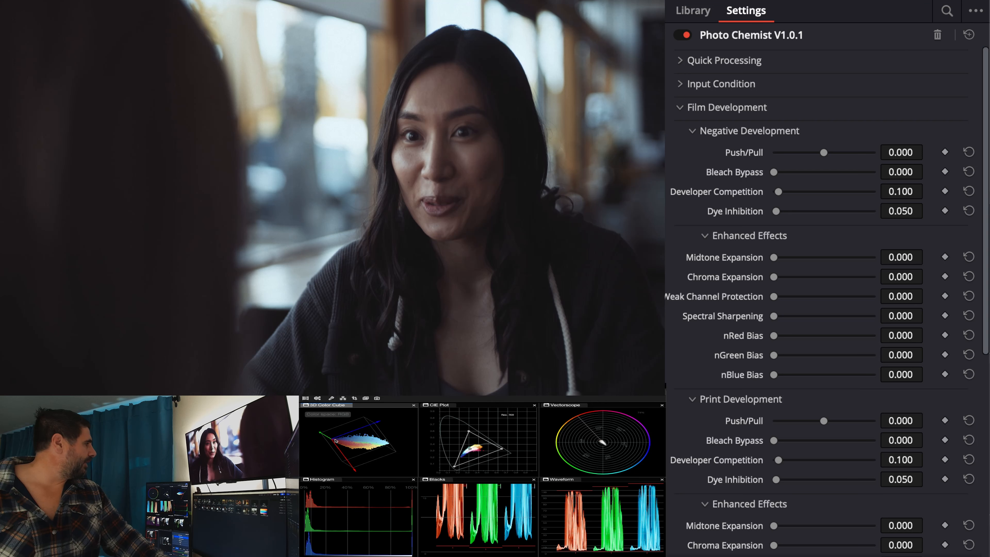
# Step: Rotate the 3D Color Cube scope to another angle and magnify the trace in the Vectorscope
pyautogui.moveTo(517, 292); pyautogui.dragTo(542, 299)
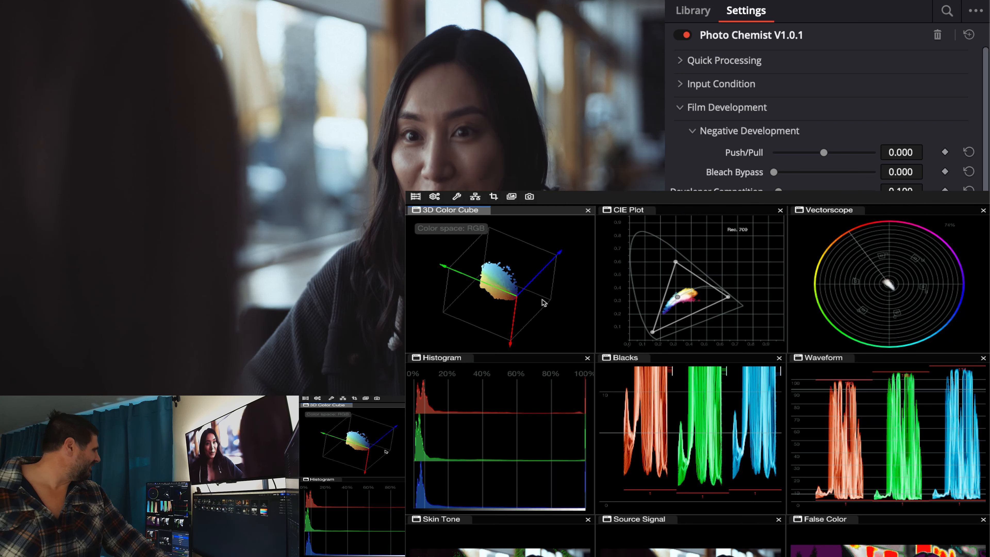
pyautogui.scroll(5, 899, 283)
pyautogui.scroll(3, 899, 284)
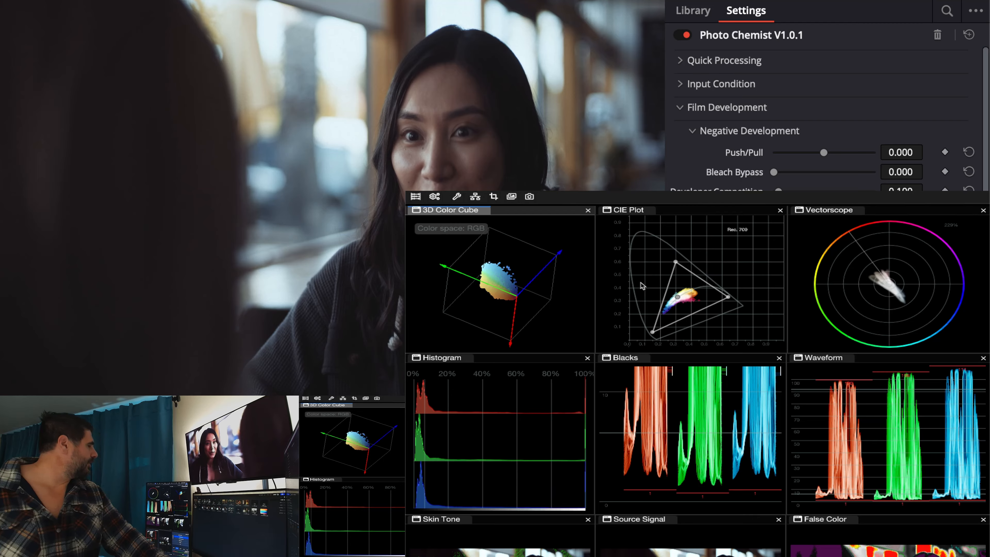
pyautogui.moveTo(516, 298); pyautogui.dragTo(533, 310)
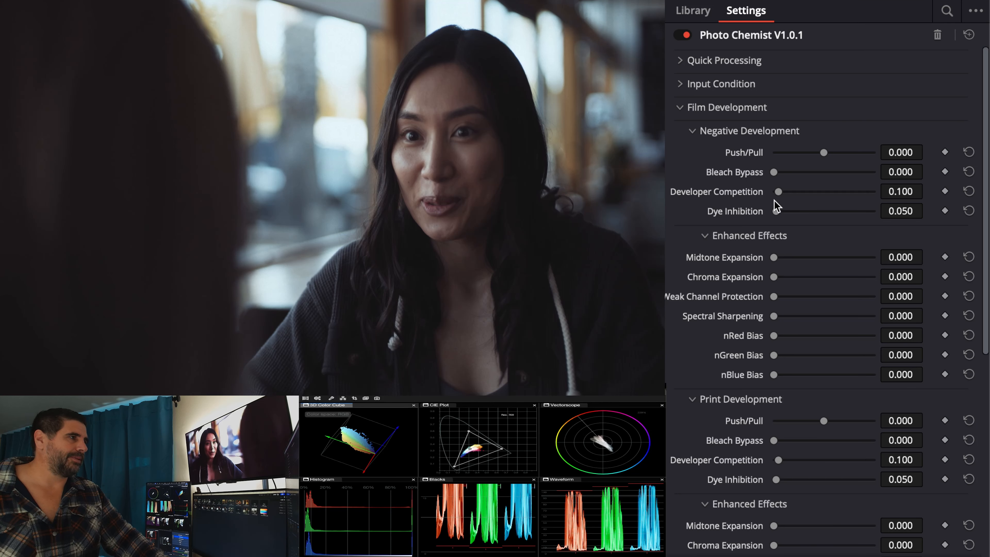
# Step: Try Push/Pull at -0.481 with Bleach Bypass 0.310 on the negative and -1.101 with 0.388 on the print, rotating the 3D Color Cube
pyautogui.moveTo(774, 173); pyautogui.dragTo(811, 155)
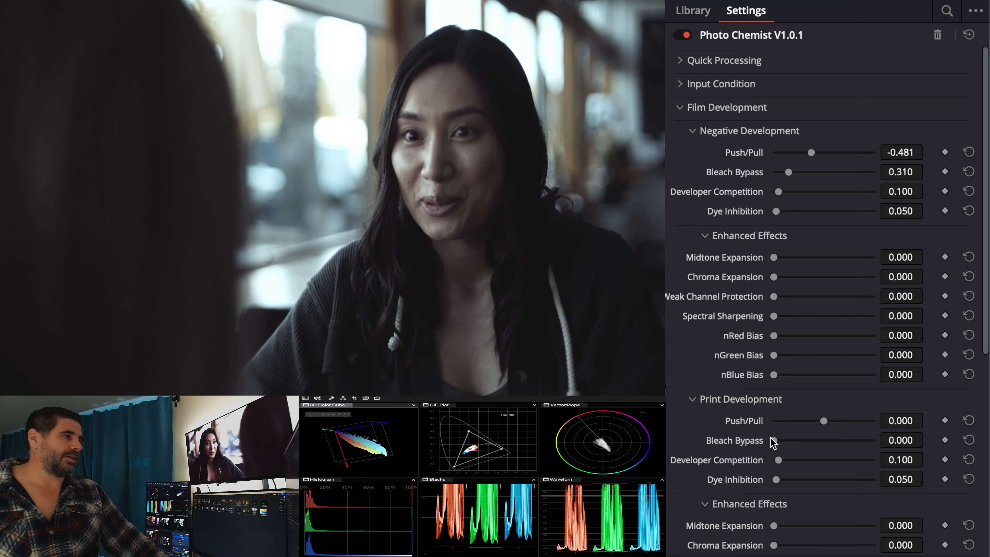
pyautogui.moveTo(772, 439); pyautogui.dragTo(790, 439)
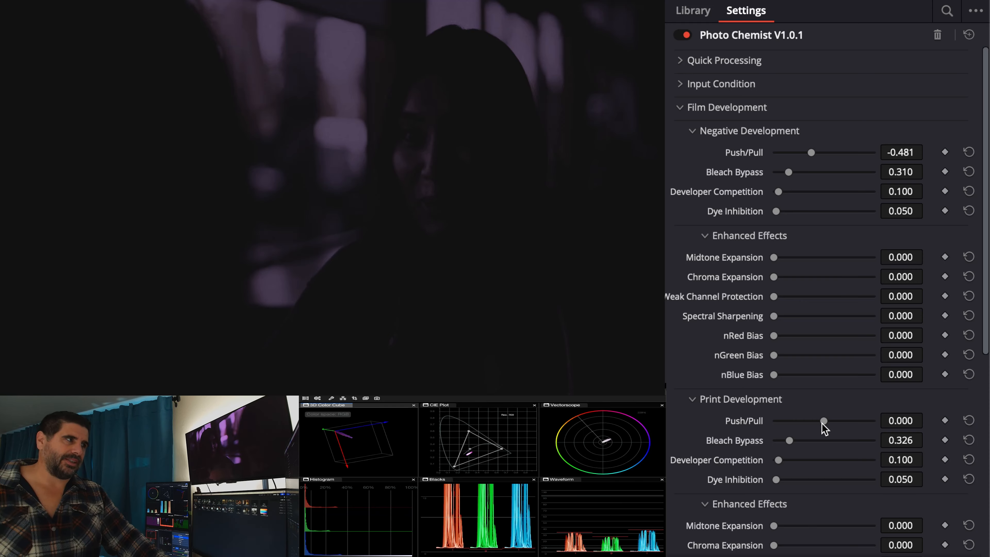
pyautogui.moveTo(823, 422); pyautogui.dragTo(798, 419)
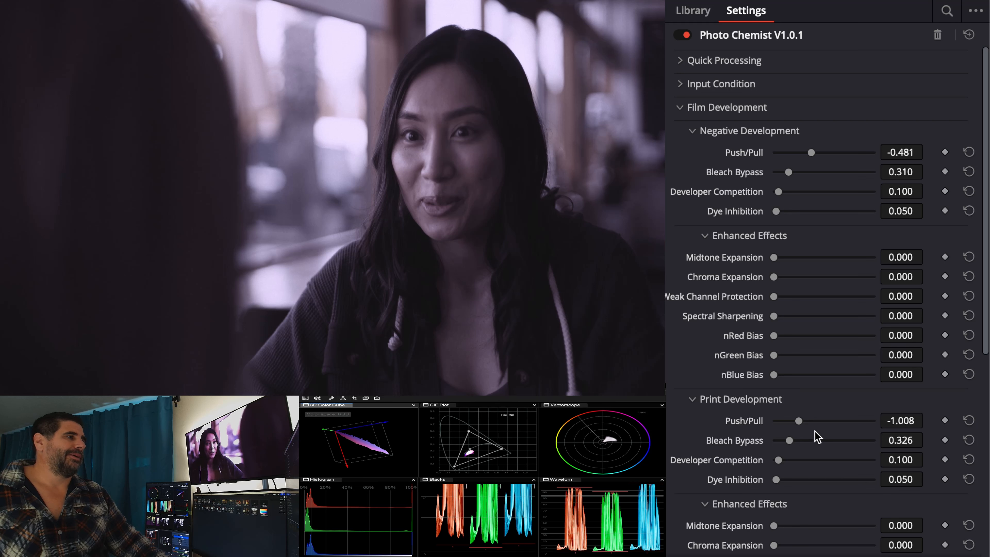
pyautogui.moveTo(799, 423); pyautogui.dragTo(794, 442)
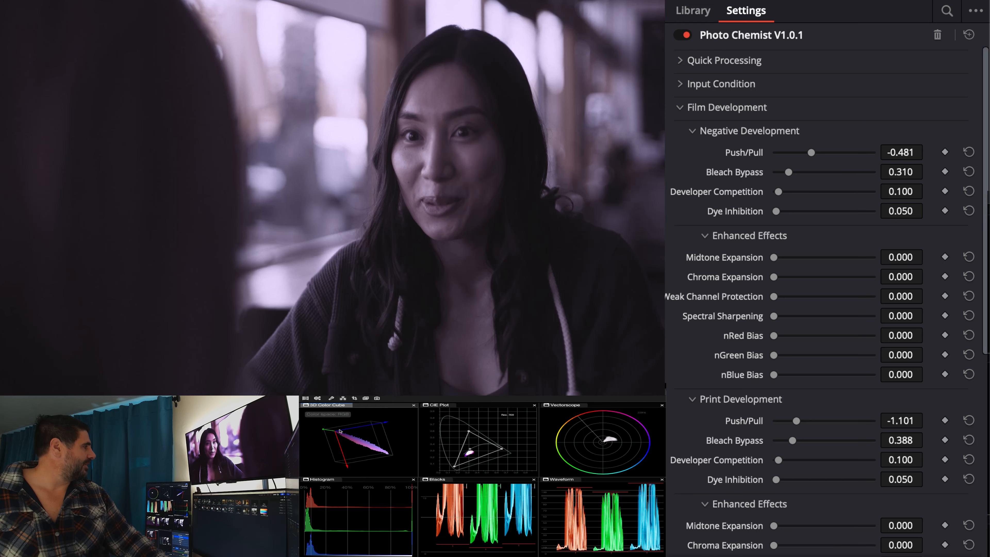
pyautogui.moveTo(340, 431); pyautogui.dragTo(387, 453)
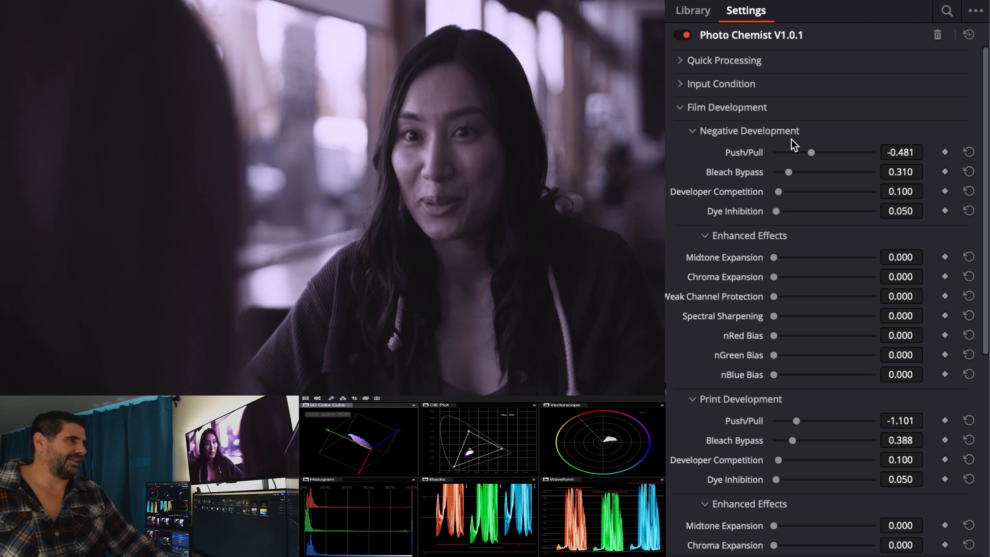
# Step: Reset the Projector Red, Green and Blue Light in Quick Processing to 1.000 and set Theater Screen Sim to 0.042
pyautogui.click(771, 64)
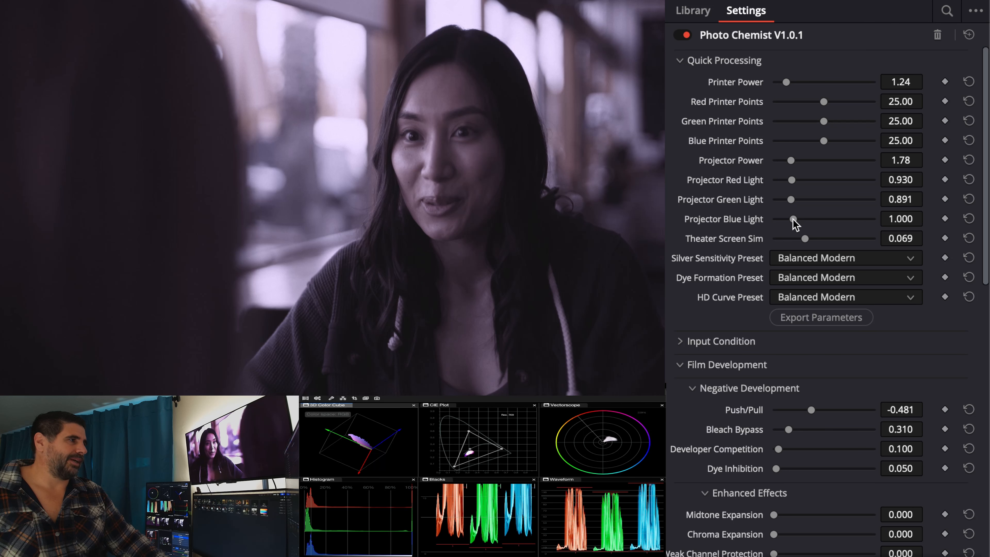
pyautogui.moveTo(793, 219); pyautogui.dragTo(789, 215)
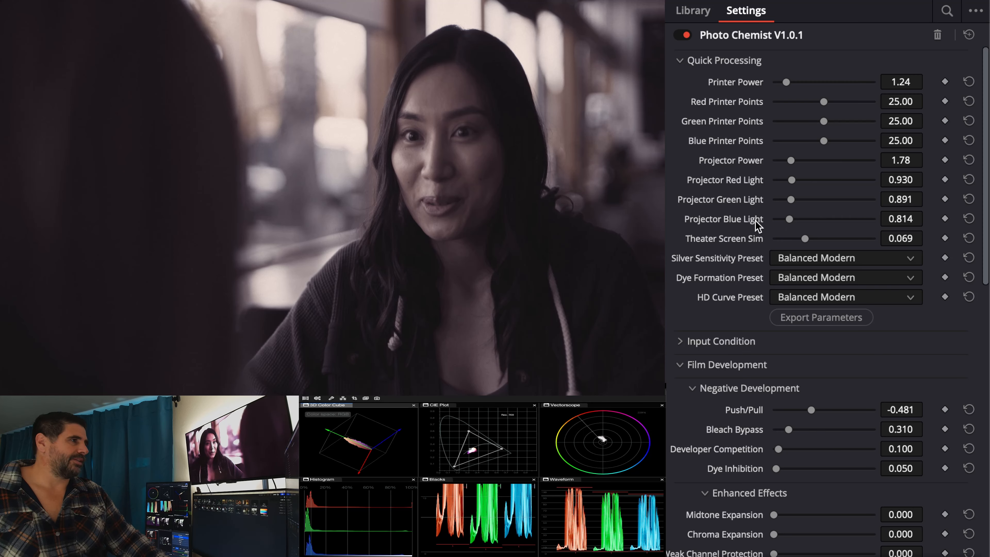
pyautogui.doubleClick(730, 224)
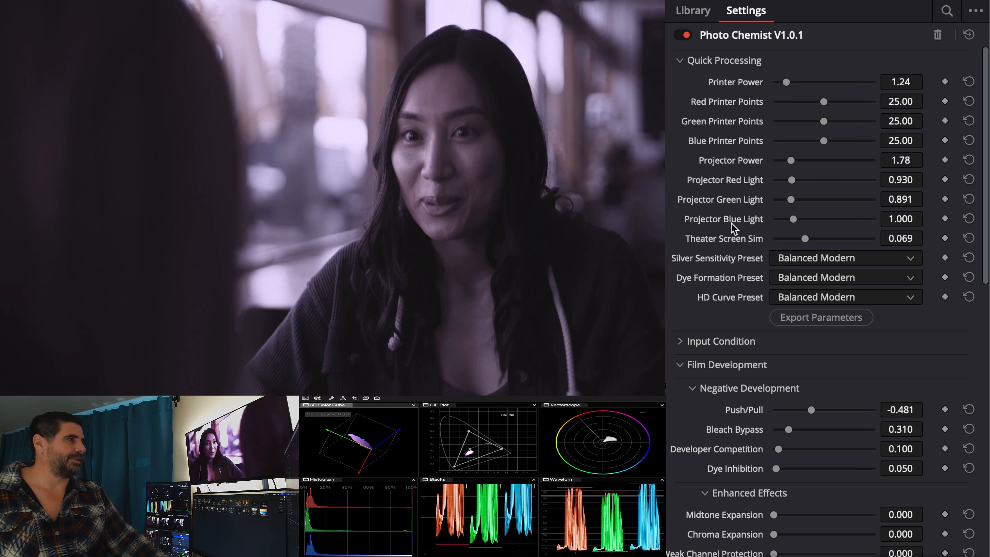
pyautogui.doubleClick(749, 178)
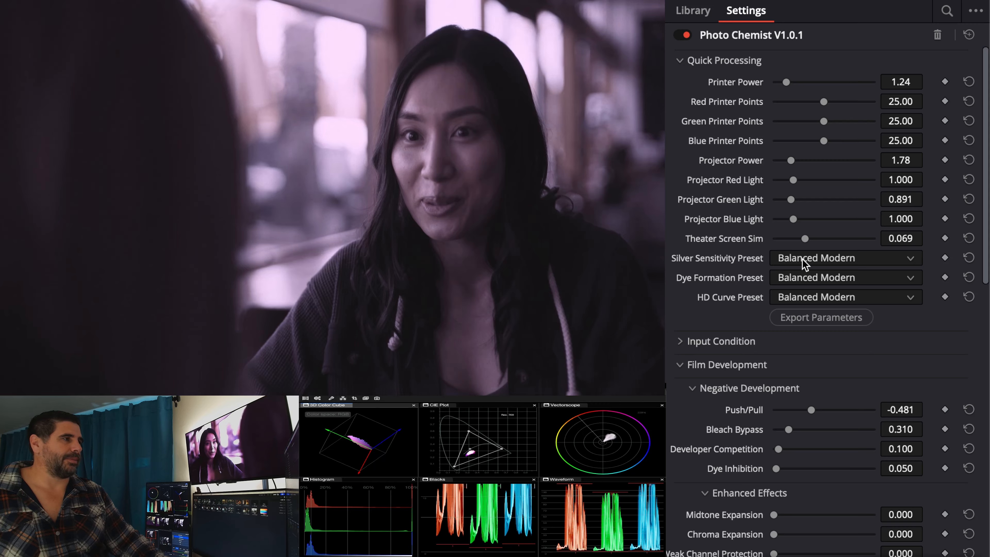
pyautogui.doubleClick(756, 200)
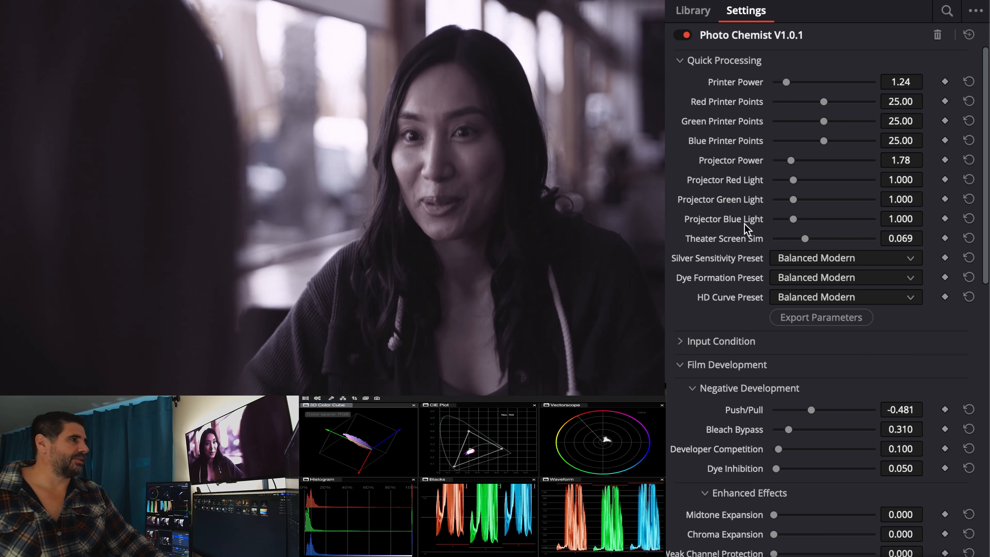
pyautogui.moveTo(803, 239)
pyautogui.mouseDown()
pyautogui.moveTo(773, 236)
pyautogui.moveTo(790, 238)
pyautogui.mouseUp()
# Step: Reset Push/Pull and Bleach Bypass to their defaults in both Negative Development and Print Development
pyautogui.scroll(-5, 720, 257)
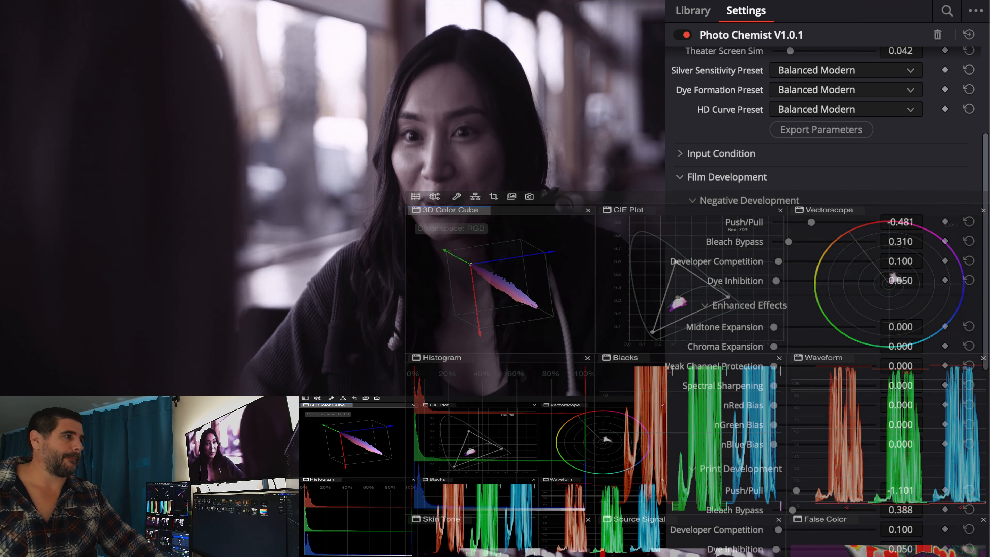
pyautogui.doubleClick(760, 242)
pyautogui.doubleClick(757, 226)
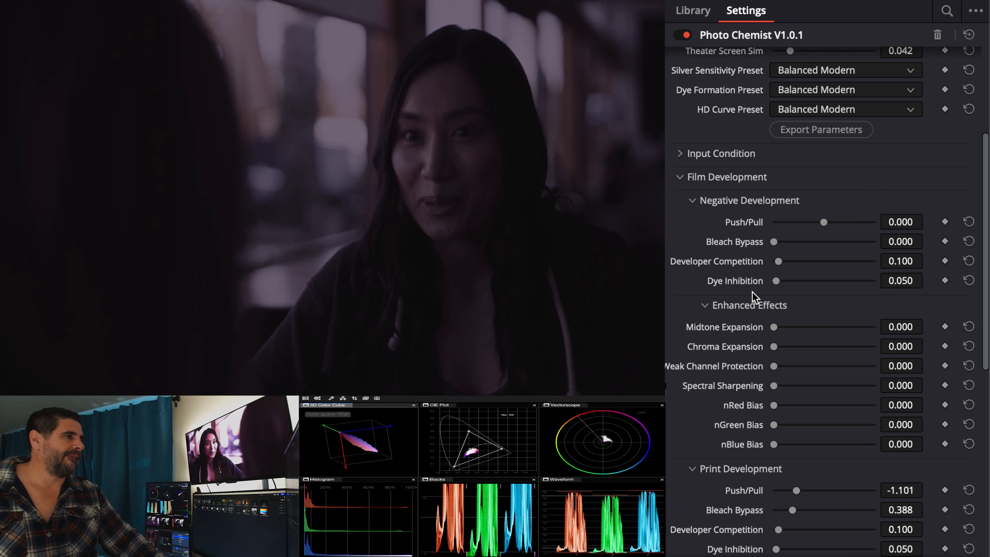
pyautogui.doubleClick(749, 493)
pyautogui.doubleClick(754, 509)
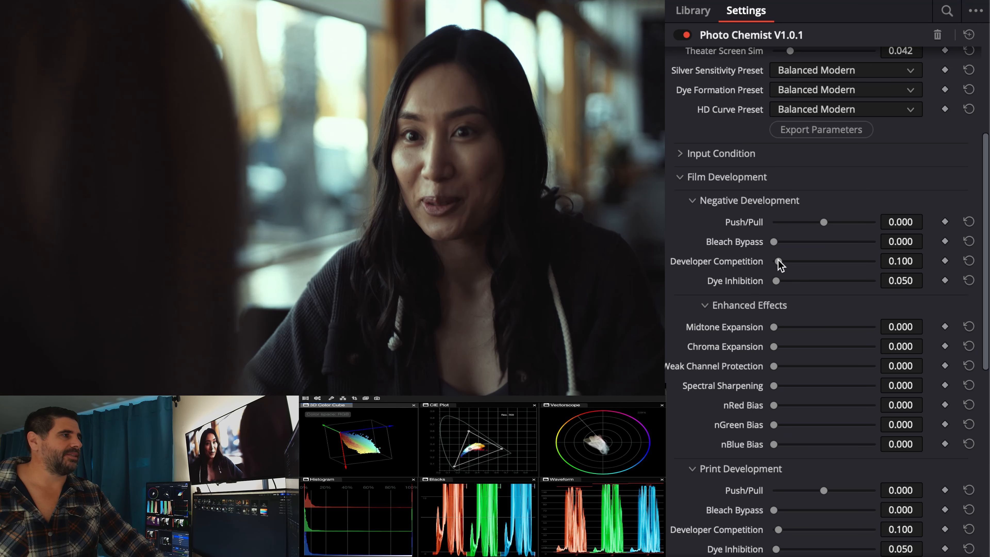
# Step: Set Developer Competition to 0.605 and Dye Inhibition to 0.062 on the negative, and to 0.450 and 0.496 on the print
pyautogui.moveTo(778, 263); pyautogui.dragTo(804, 263)
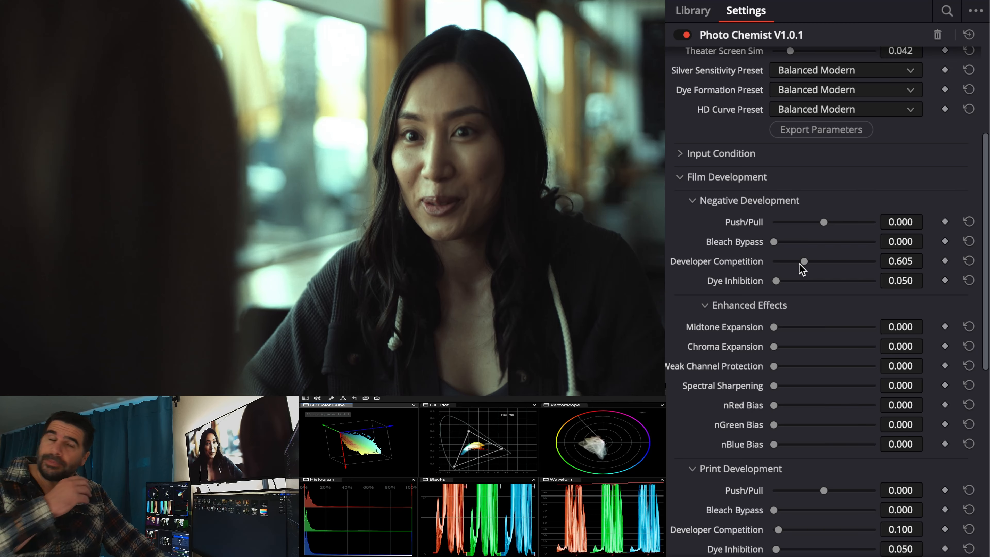
pyautogui.moveTo(777, 281)
pyautogui.mouseDown()
pyautogui.moveTo(825, 279)
pyautogui.moveTo(778, 281)
pyautogui.mouseUp()
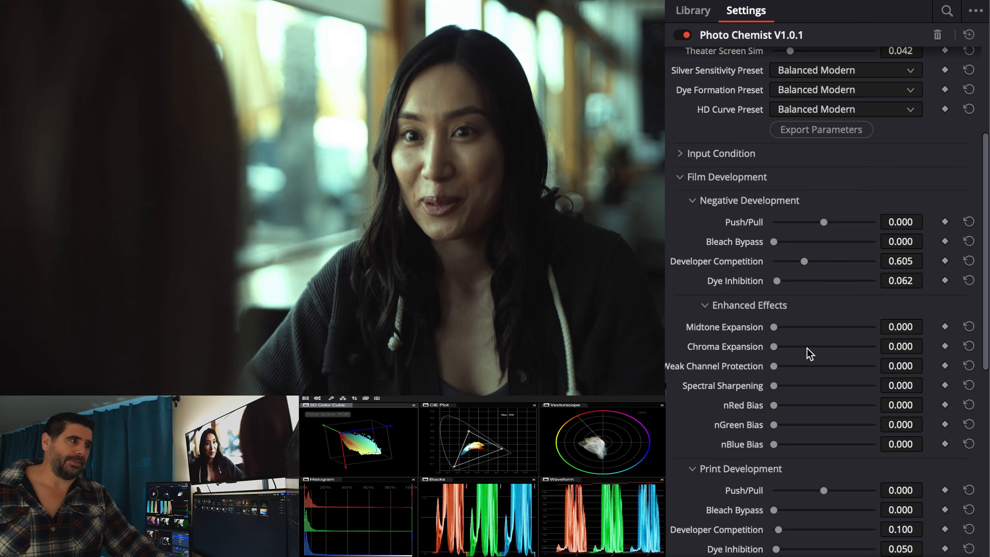
pyautogui.scroll(-4, 800, 489)
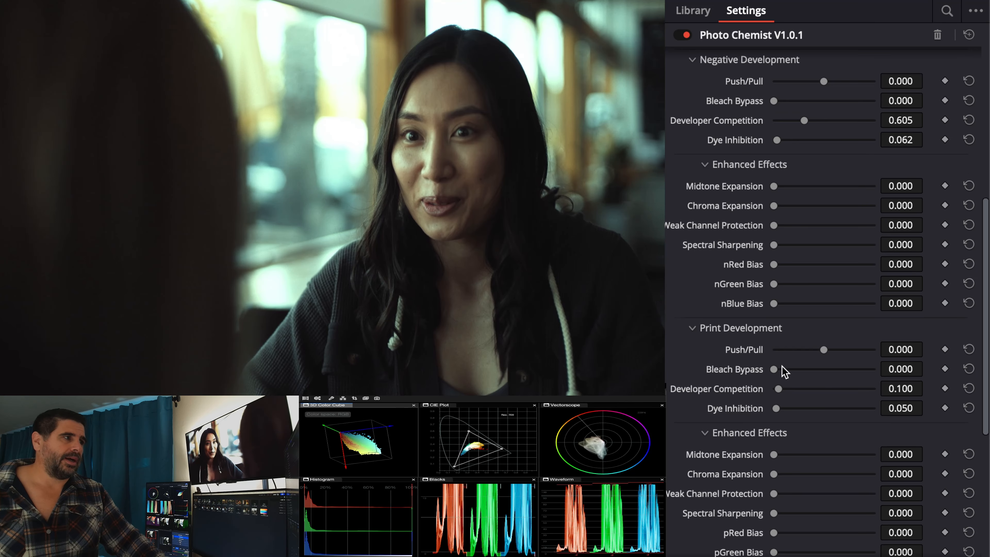
pyautogui.moveTo(779, 389); pyautogui.dragTo(819, 409)
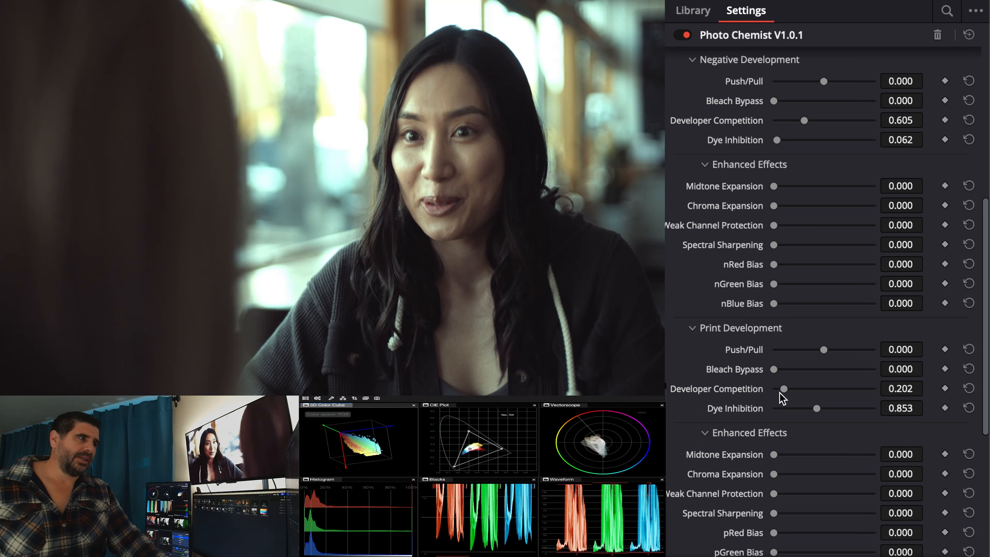
pyautogui.moveTo(783, 390); pyautogui.dragTo(798, 411)
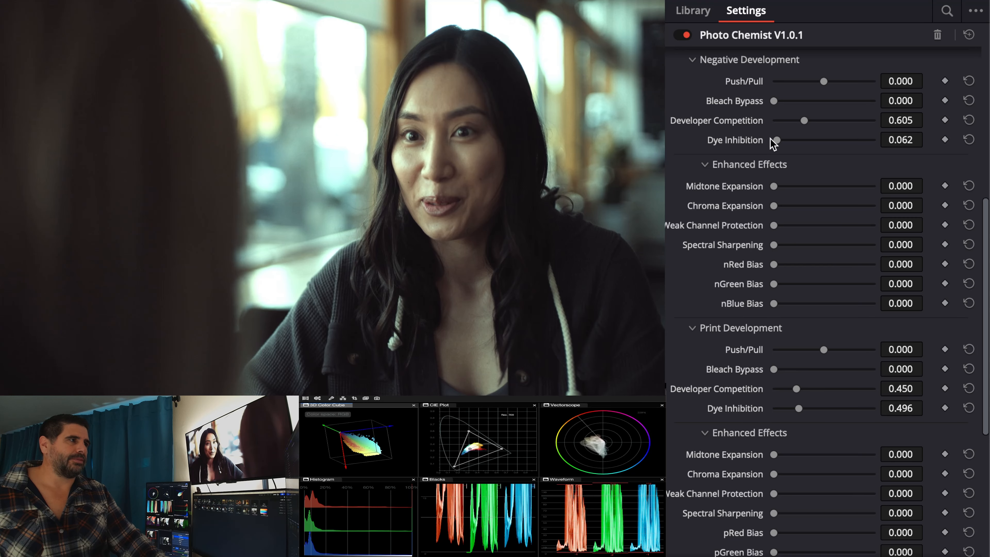
# Step: Lower the negative's Developer Competition to 0.047 and set the print's Developer Competition and Dye Inhibition to 0.000
pyautogui.moveTo(779, 120)
pyautogui.mouseDown()
pyautogui.moveTo(817, 121)
pyautogui.moveTo(777, 121)
pyautogui.mouseUp()
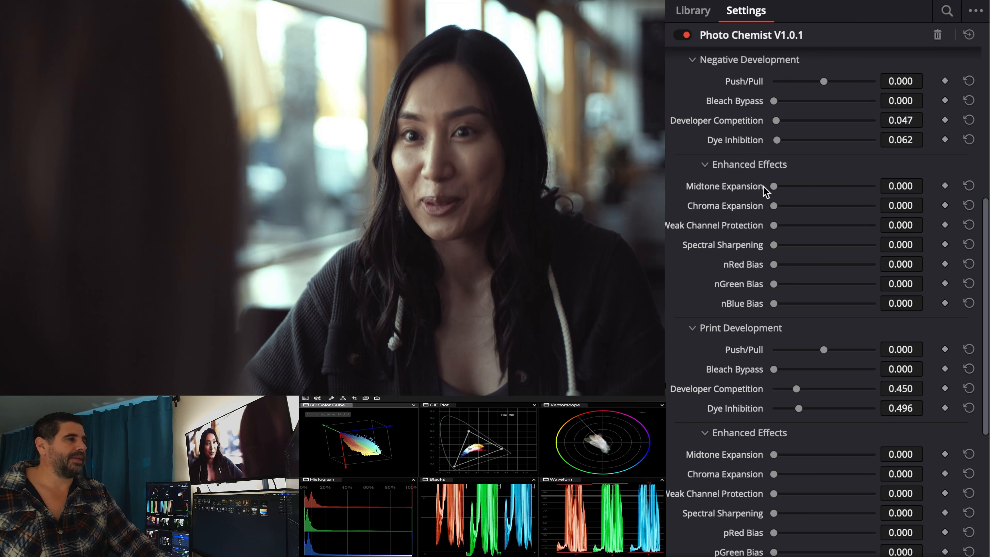
pyautogui.moveTo(796, 389); pyautogui.dragTo(760, 406)
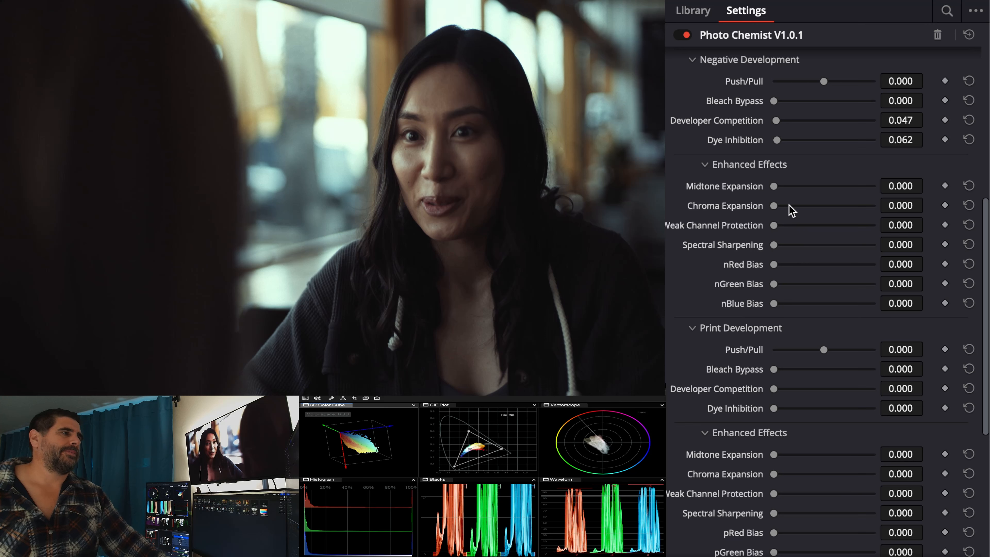
# Step: Try Midtone Expansion at 0.442 on the negative and at 1.000, then 0.729, on the print, rotating the 3D Color Cube to compare
pyautogui.moveTo(764, 186); pyautogui.dragTo(818, 191)
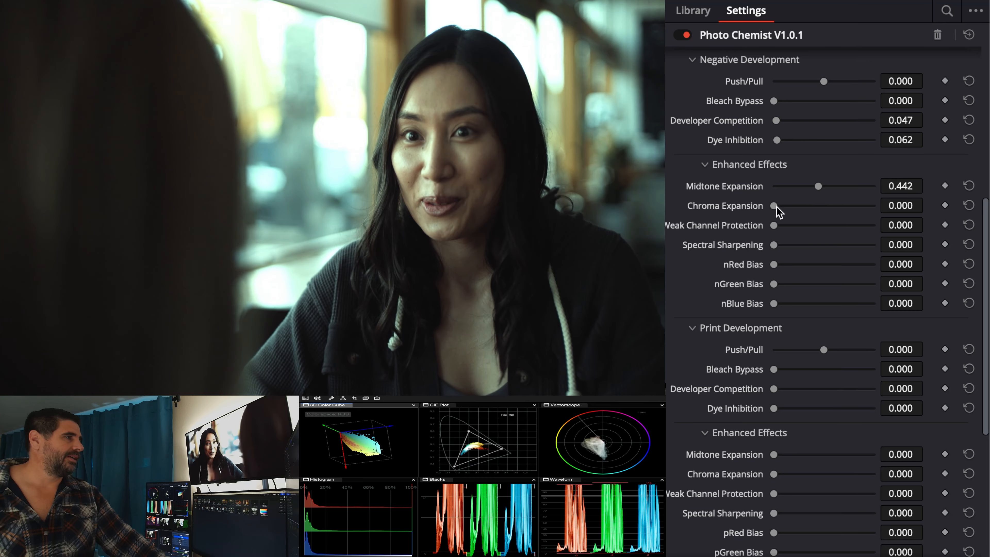
pyautogui.moveTo(774, 455); pyautogui.dragTo(898, 456)
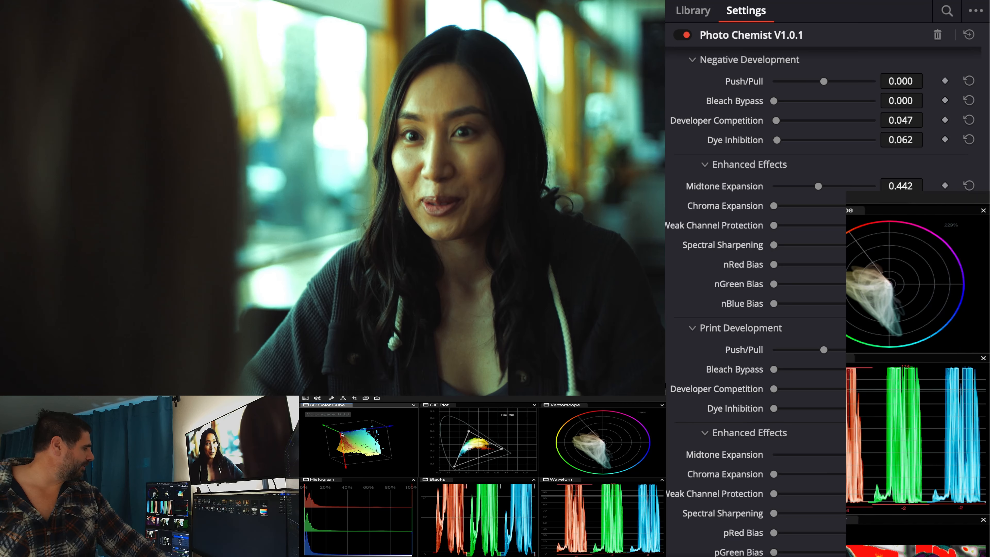
pyautogui.moveTo(341, 433); pyautogui.dragTo(395, 450)
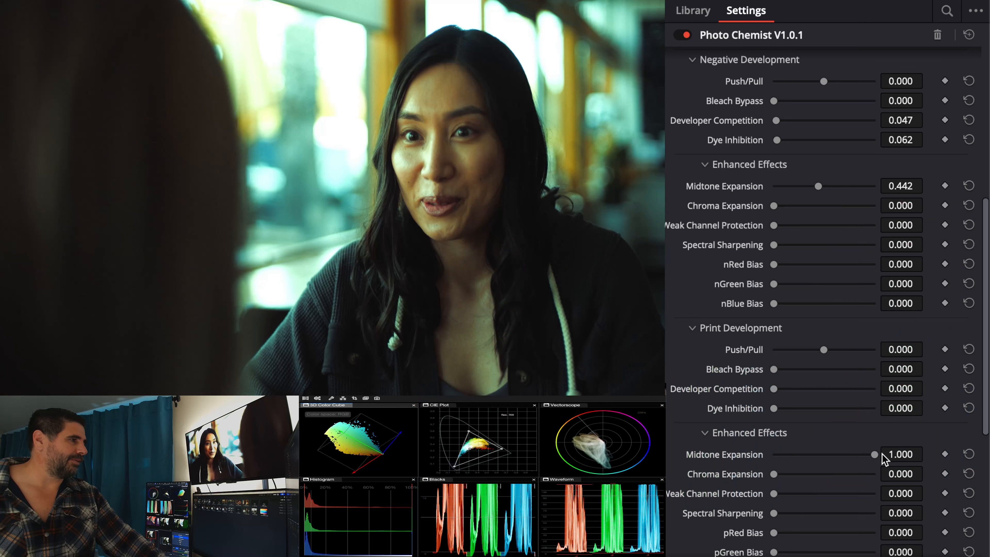
pyautogui.moveTo(875, 456); pyautogui.dragTo(849, 454)
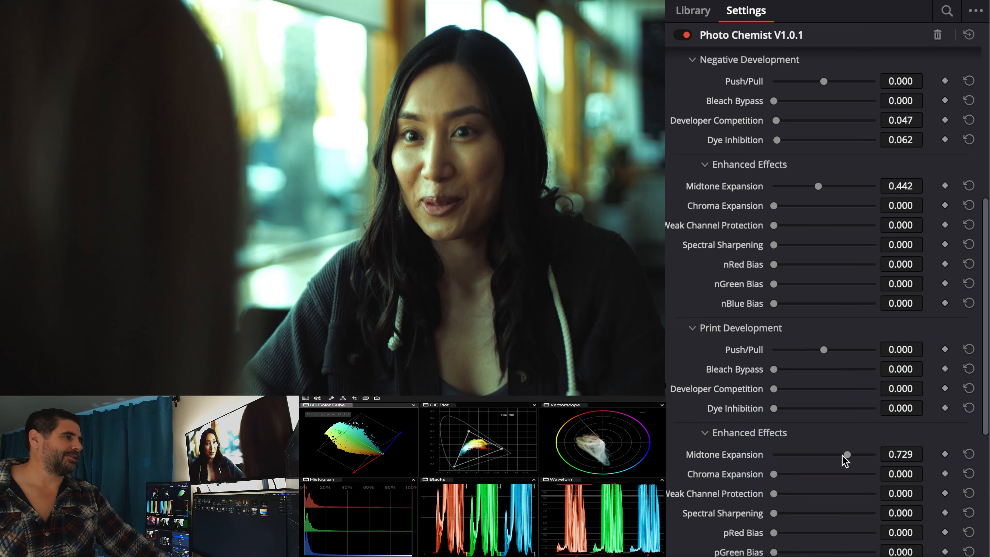
# Step: Lower the print's Midtone Expansion to 0.008 and try Chroma Expansion at 0.605 on the print and 0.729, 0.884 and 0.806 on the negative
pyautogui.moveTo(847, 457); pyautogui.dragTo(806, 473)
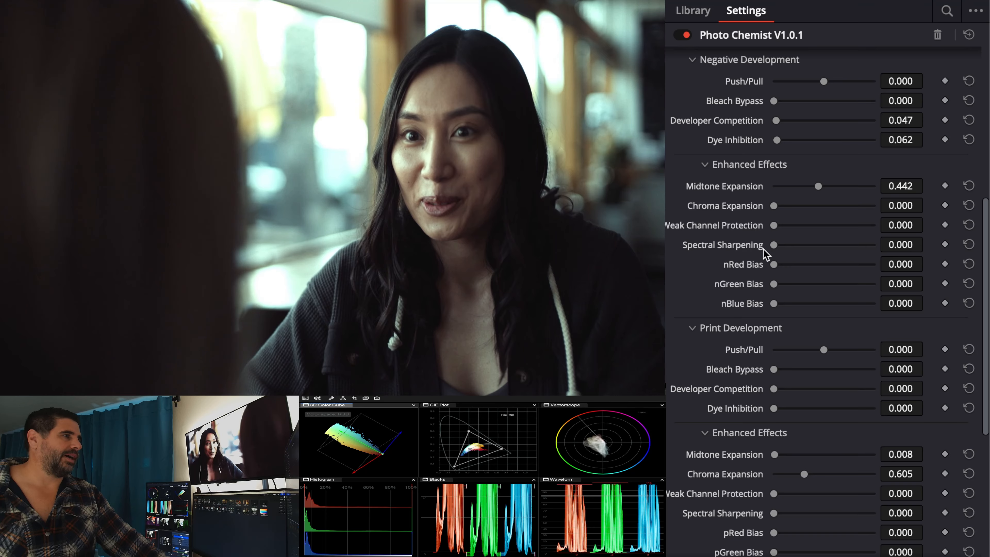
pyautogui.moveTo(774, 205); pyautogui.dragTo(810, 204)
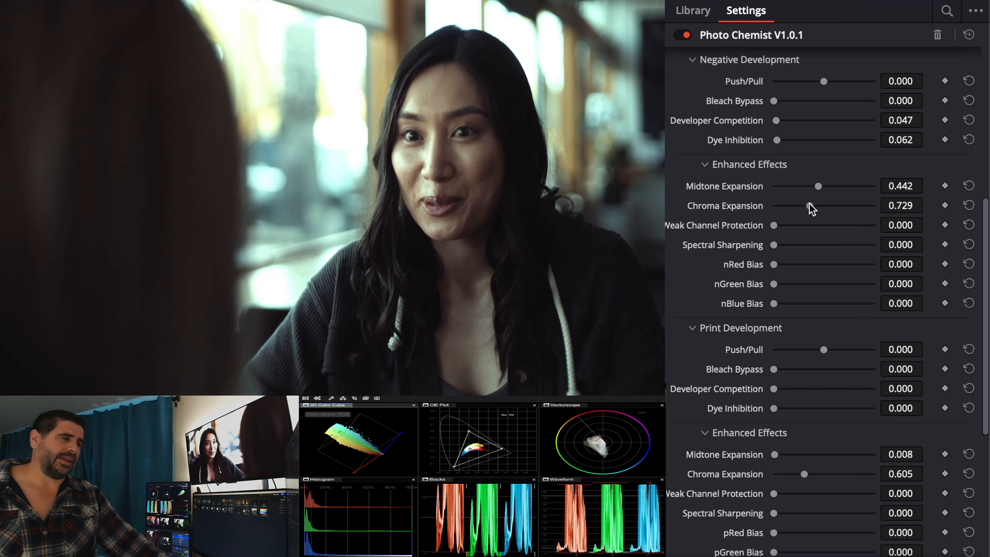
pyautogui.moveTo(809, 204)
pyautogui.mouseDown()
pyautogui.moveTo(820, 205)
pyautogui.moveTo(798, 205)
pyautogui.moveTo(827, 207)
pyautogui.moveTo(796, 206)
pyautogui.moveTo(836, 205)
pyautogui.moveTo(816, 203)
pyautogui.mouseUp()
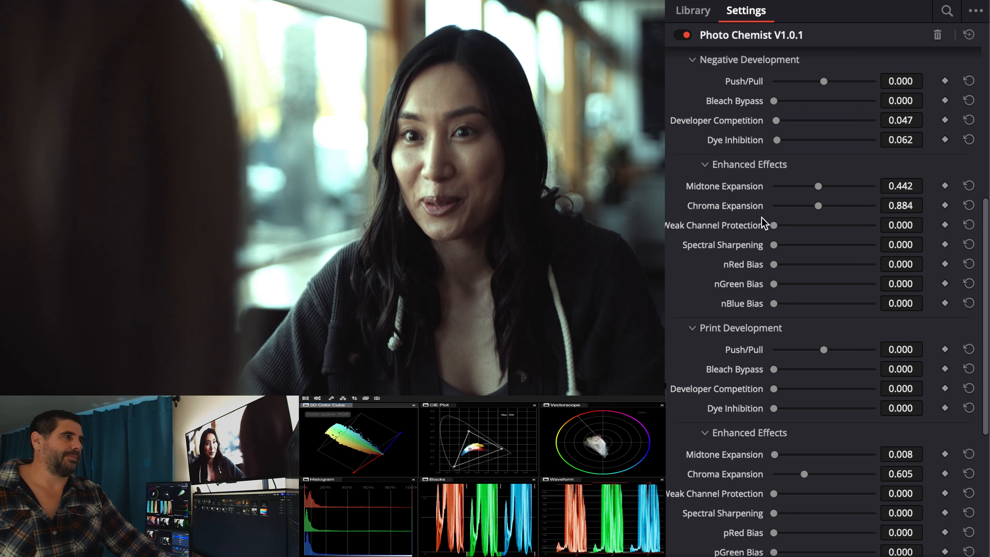
pyautogui.moveTo(819, 207)
pyautogui.mouseDown()
pyautogui.moveTo(802, 206)
pyautogui.moveTo(814, 207)
pyautogui.mouseUp()
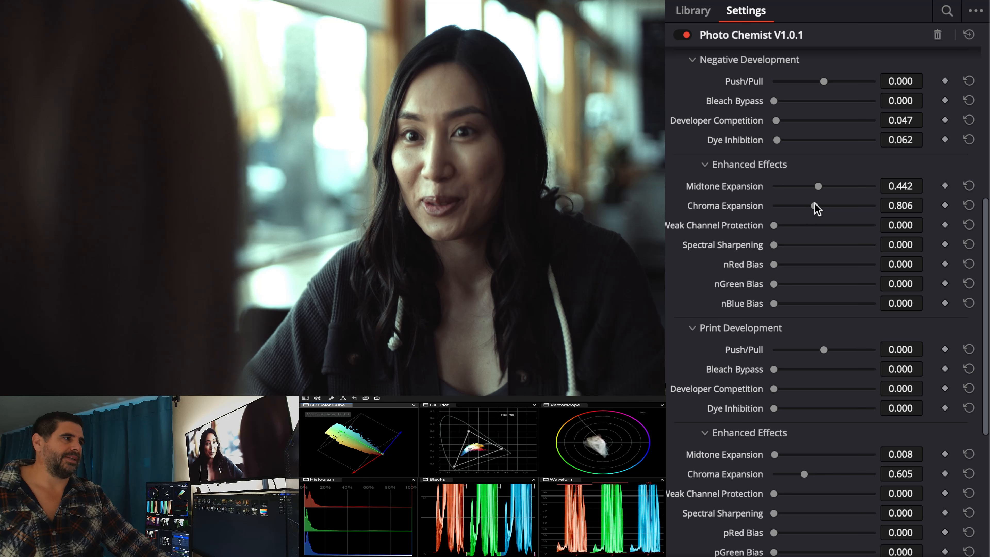
# Step: Set the negative's Chroma Expansion and Midtone Expansion and the print's Chroma Expansion back to 0.000
pyautogui.moveTo(817, 208); pyautogui.dragTo(761, 210)
pyautogui.moveTo(812, 186); pyautogui.dragTo(764, 187)
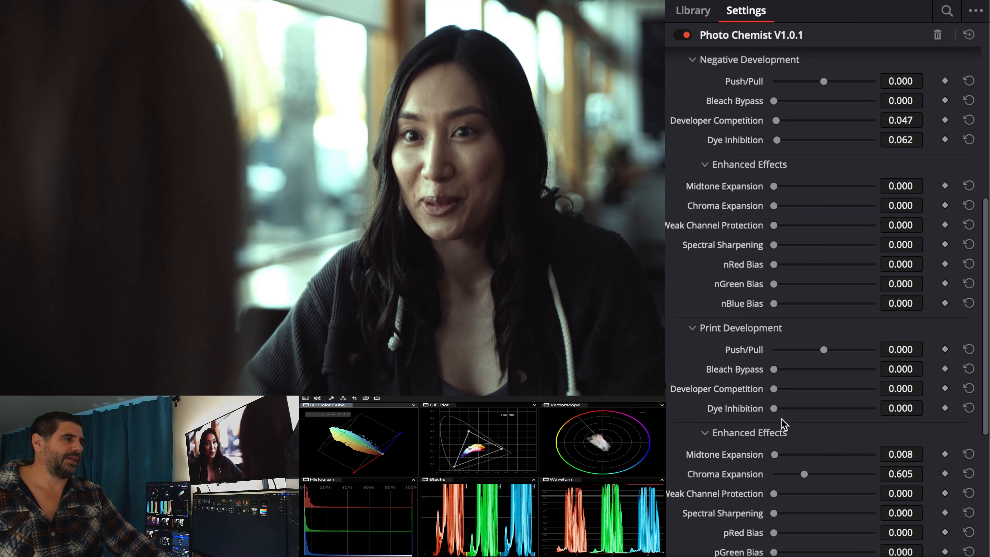
pyautogui.moveTo(804, 474); pyautogui.dragTo(764, 474)
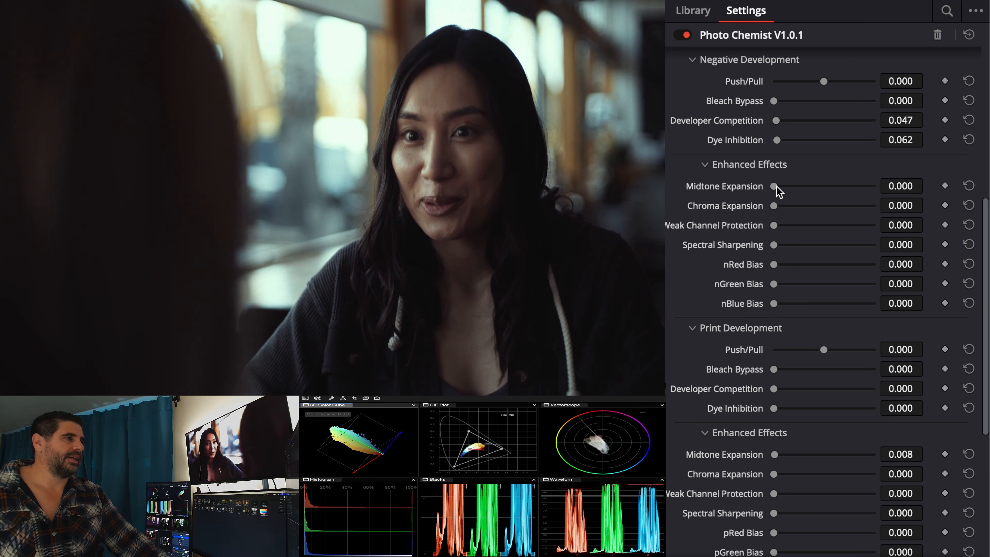
# Step: Try the negative's Enhanced Effects with Midtone Expansion 0.287, Chroma Expansion 0.977 and Weak Channel Protection 0.395
pyautogui.moveTo(774, 188); pyautogui.dragTo(811, 225)
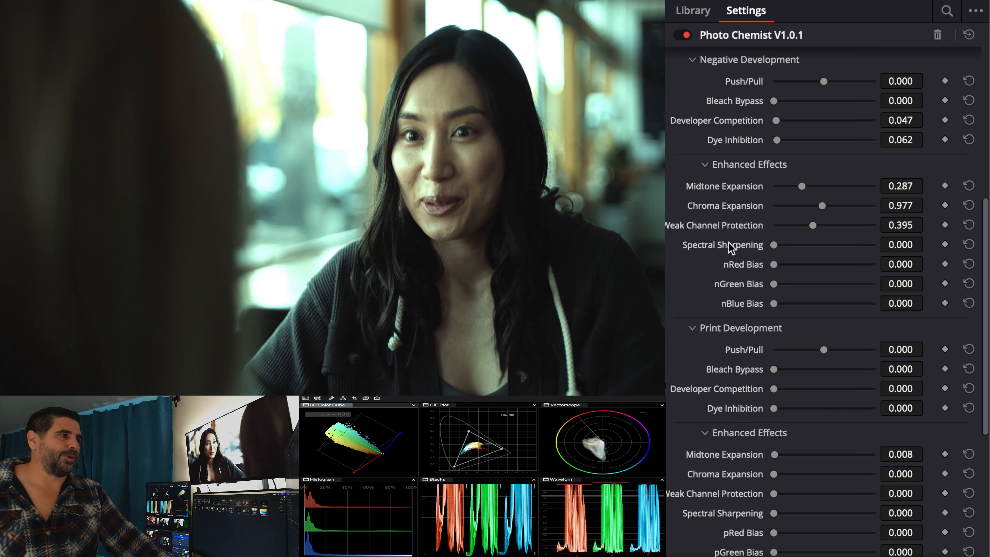
# Step: Zero the negative's Midtone Expansion, Chroma Expansion and Weak Channel Protection, and try Spectral Sharpening at 0.620 before settling on 0.581
pyautogui.moveTo(731, 253)
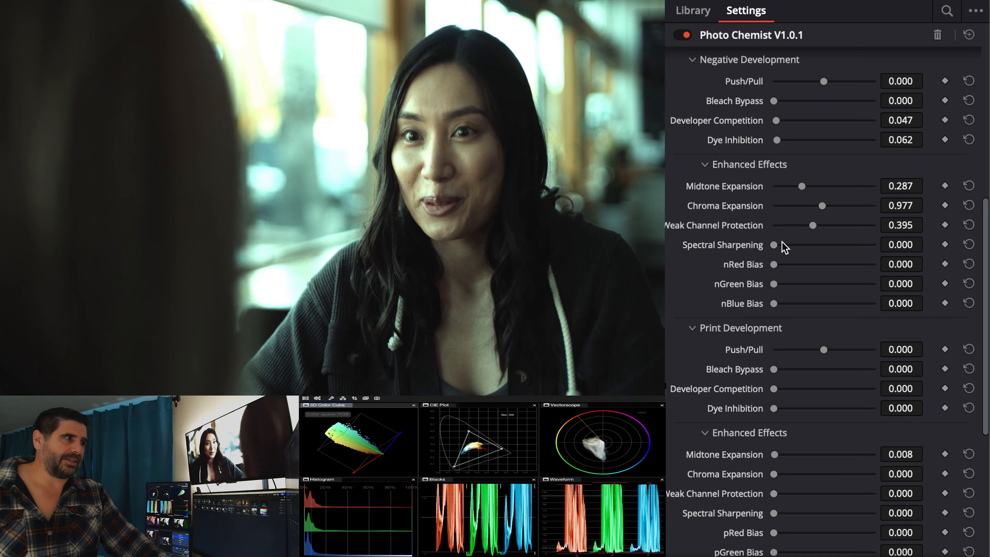
pyautogui.moveTo(774, 245)
pyautogui.mouseDown()
pyautogui.moveTo(878, 234)
pyautogui.moveTo(831, 233)
pyautogui.moveTo(874, 229)
pyautogui.moveTo(822, 246)
pyautogui.moveTo(837, 245)
pyautogui.moveTo(774, 226)
pyautogui.mouseUp()
pyautogui.moveTo(821, 206); pyautogui.dragTo(777, 200)
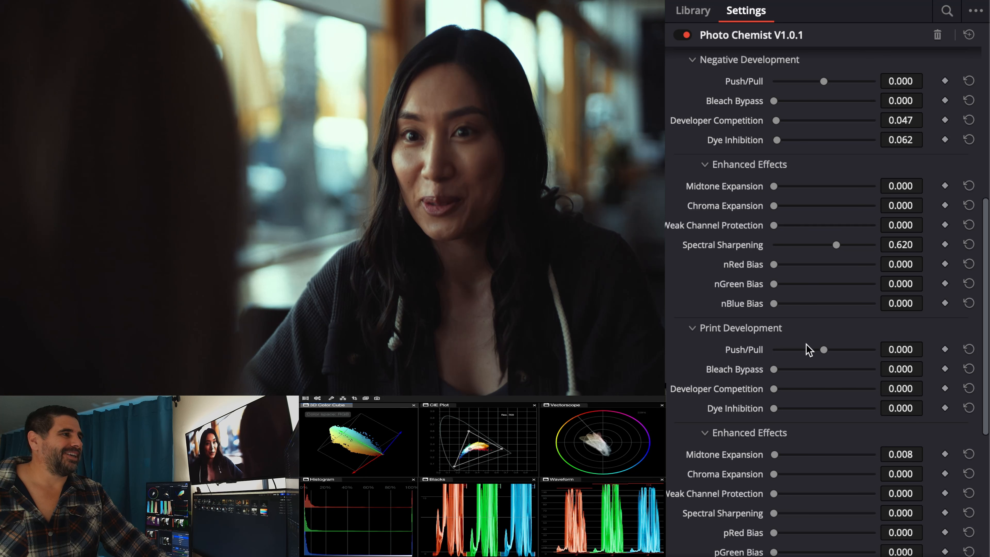
pyautogui.moveTo(835, 246); pyautogui.dragTo(800, 249)
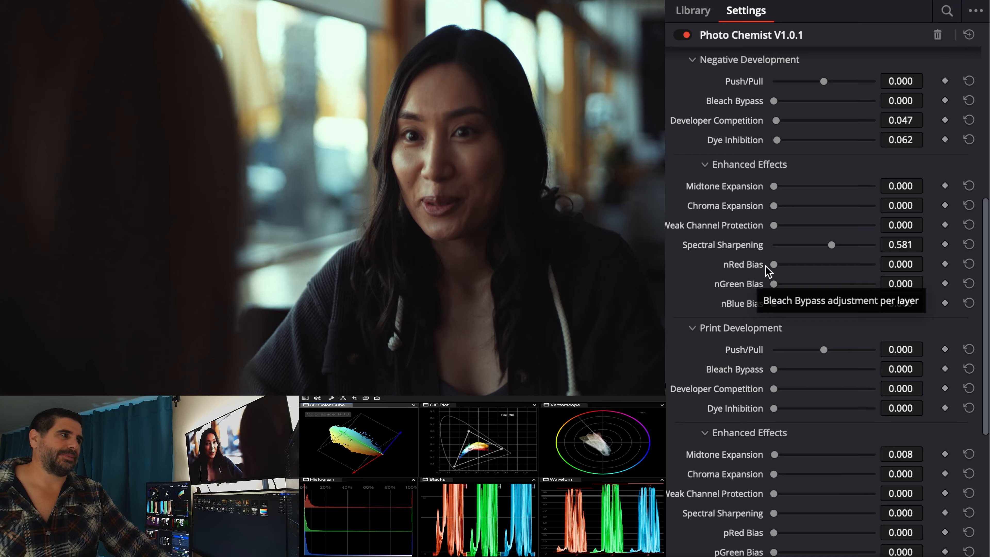
# Step: Raise the negative's per-layer bleach bypass to nRed Bias 0.217, nGreen Bias 0.264 and nBlue Bias 0.279
pyautogui.moveTo(773, 265); pyautogui.dragTo(788, 304)
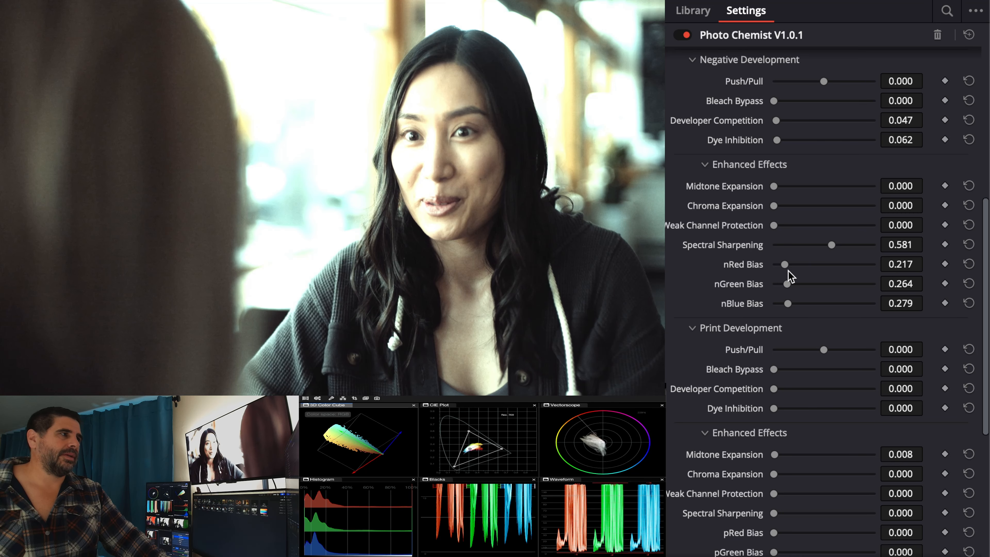
# Step: Try the negative at Push/Pull -0.481 and Bleach Bypass 0.202, with nGreen Bias at 0.186 and nRed Bias at 0.403
pyautogui.moveTo(774, 101); pyautogui.dragTo(813, 82)
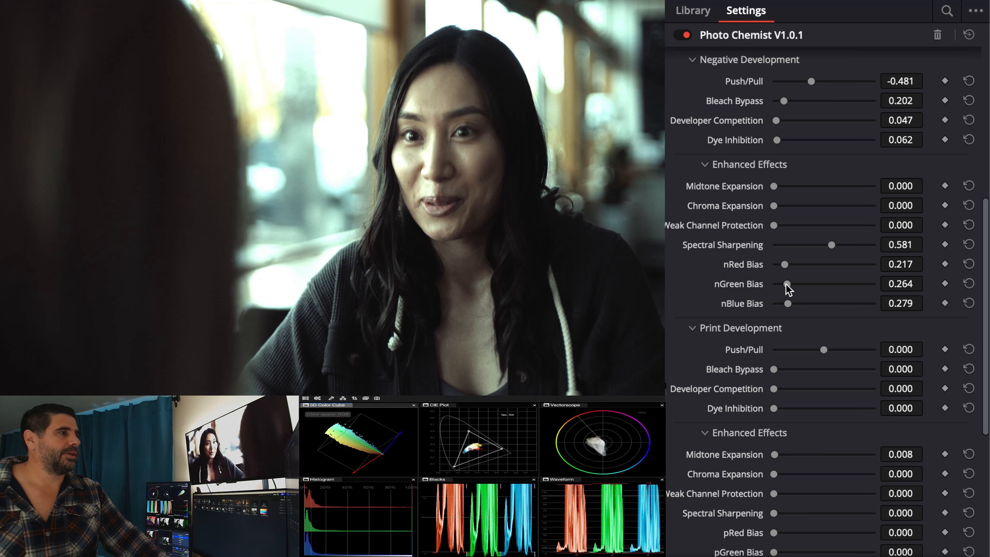
pyautogui.moveTo(787, 283)
pyautogui.mouseDown()
pyautogui.moveTo(779, 284)
pyautogui.moveTo(786, 283)
pyautogui.mouseUp()
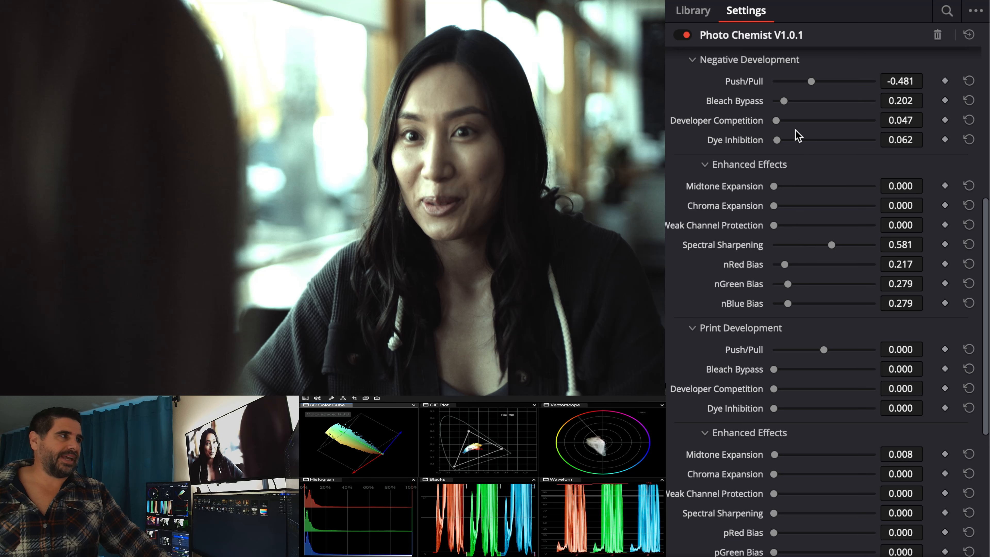
pyautogui.moveTo(789, 285); pyautogui.dragTo(781, 284)
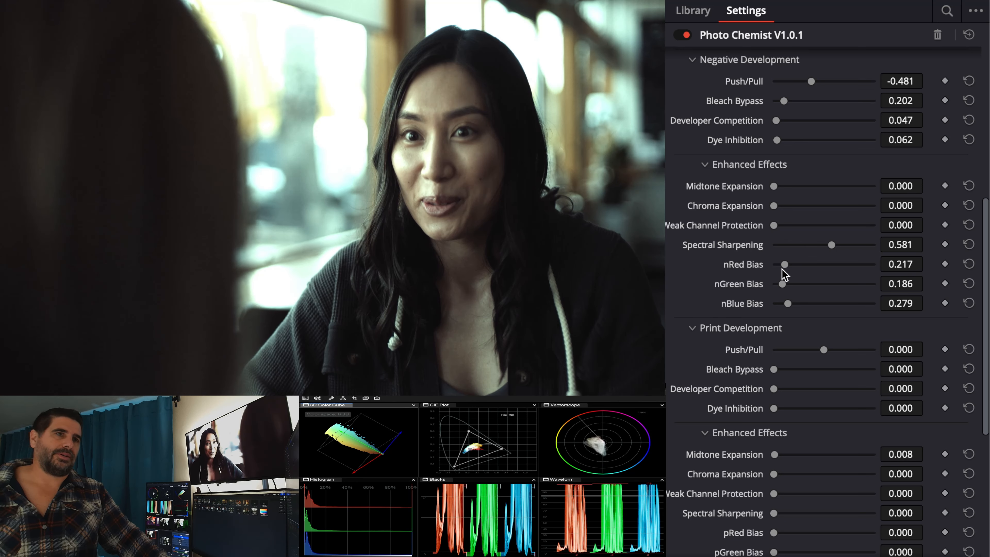
pyautogui.moveTo(784, 266); pyautogui.dragTo(786, 267)
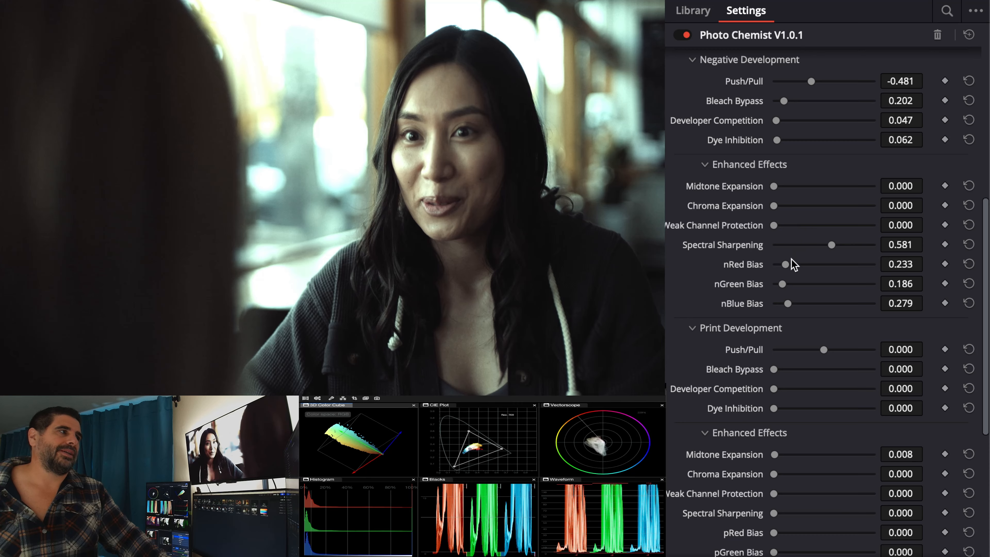
pyautogui.moveTo(785, 265)
pyautogui.mouseDown()
pyautogui.moveTo(775, 265)
pyautogui.moveTo(794, 264)
pyautogui.mouseUp()
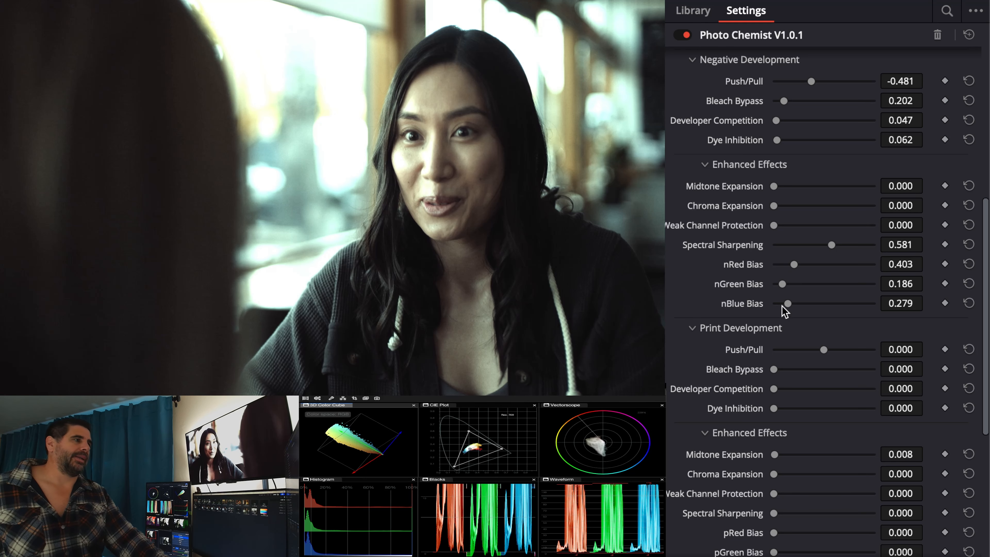
# Step: Set the print's Push/Pull to -0.047 and the negative's Push/Pull to -0.574
pyautogui.moveTo(823, 350); pyautogui.dragTo(822, 349)
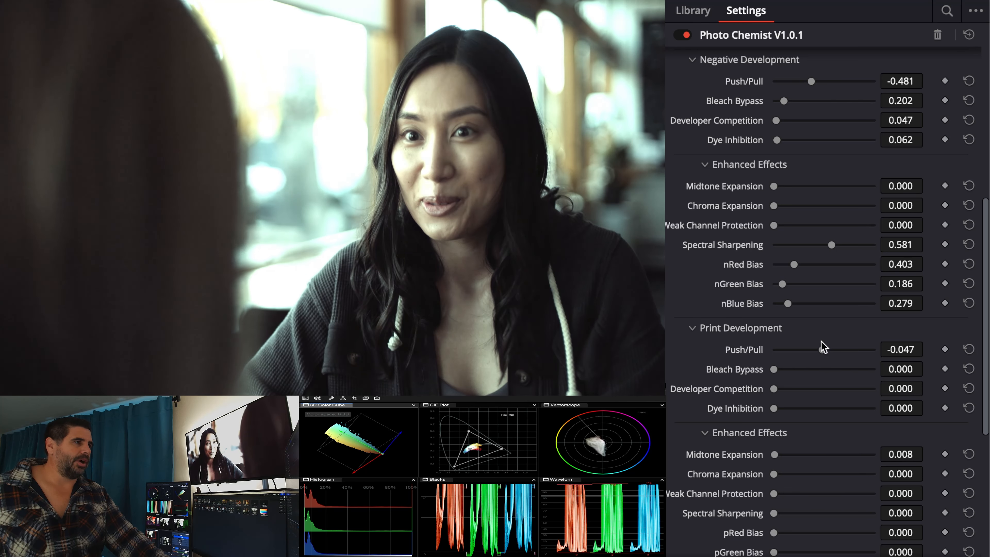
pyautogui.scroll(-4, 776, 351)
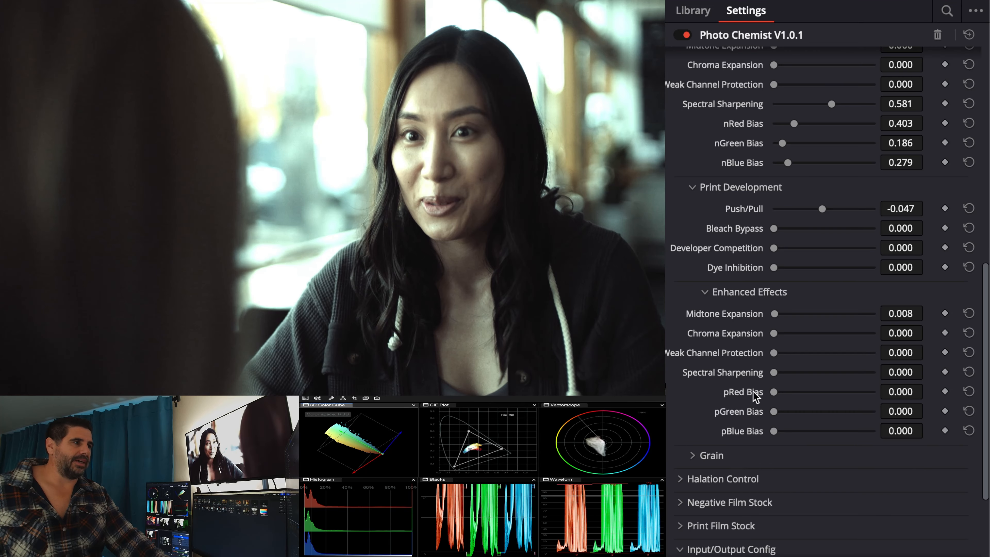
pyautogui.scroll(4, 778, 167)
pyautogui.scroll(3, 751, 206)
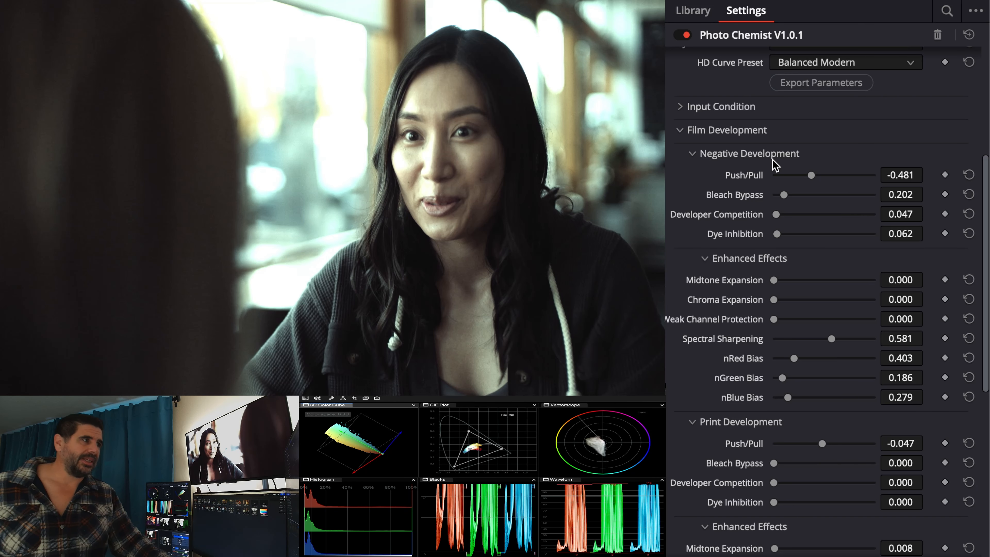
pyautogui.moveTo(811, 175)
pyautogui.mouseDown()
pyautogui.moveTo(827, 175)
pyautogui.moveTo(809, 175)
pyautogui.mouseUp()
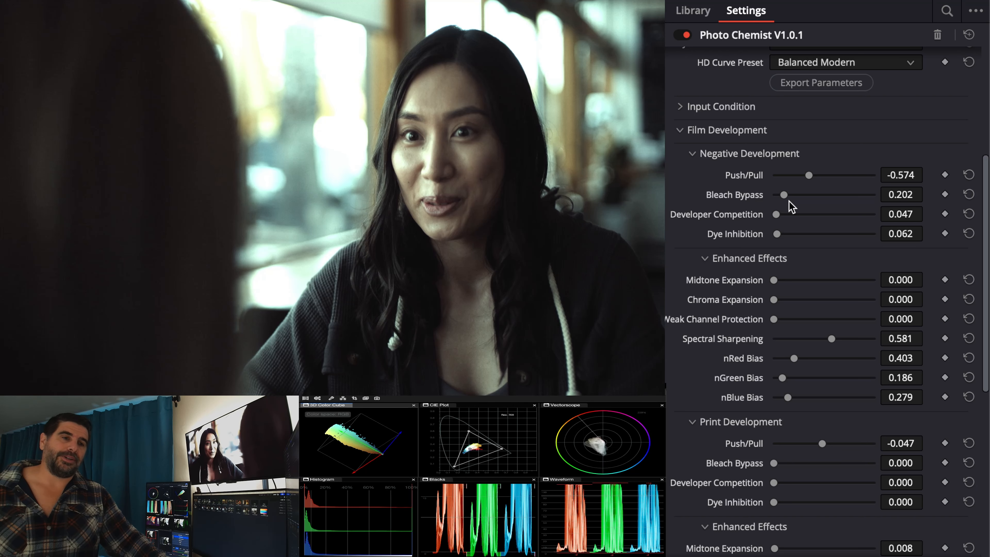
# Step: Reset the negative's nRed Bias, nGreen Bias and Spectral Sharpening to 0.000
pyautogui.scroll(5, 789, 201)
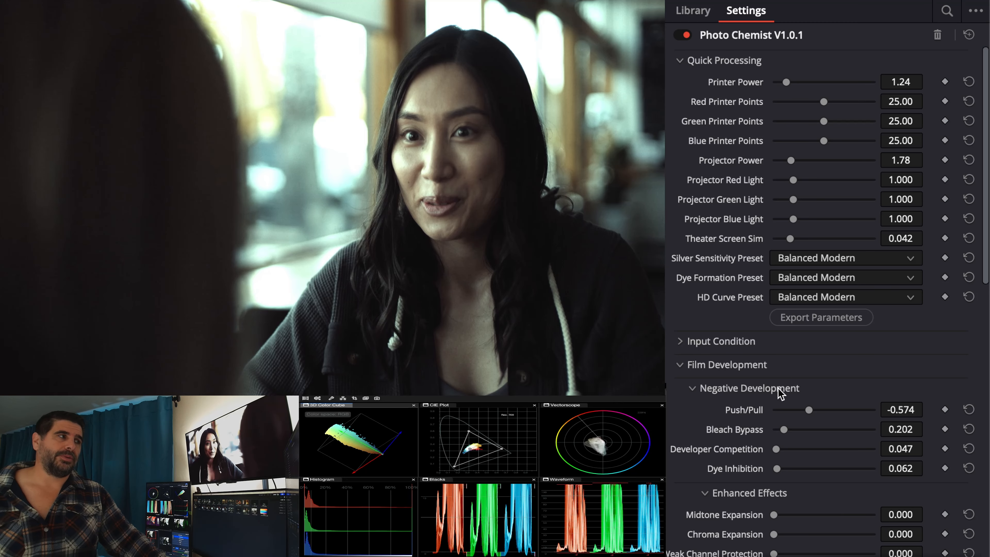
pyautogui.scroll(-5, 786, 386)
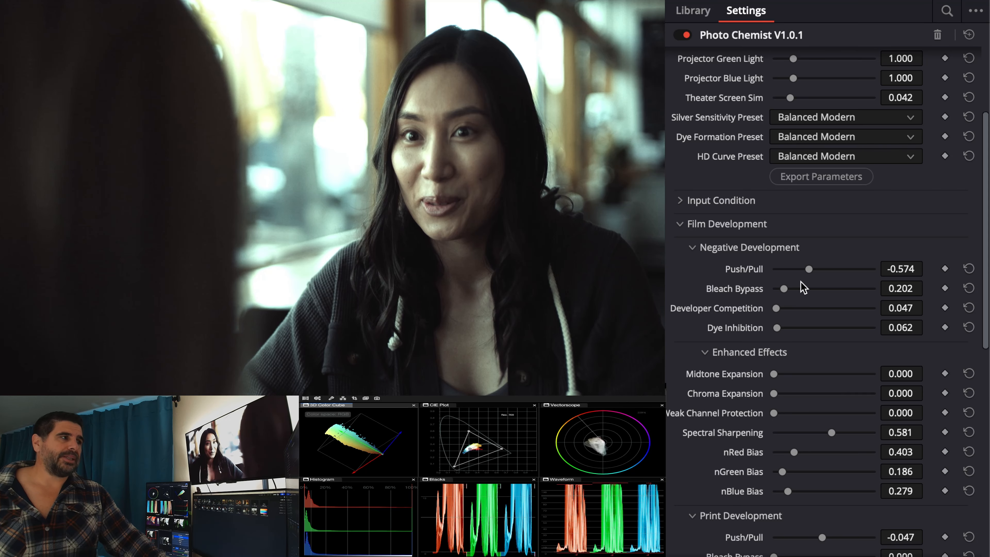
pyautogui.doubleClick(758, 456)
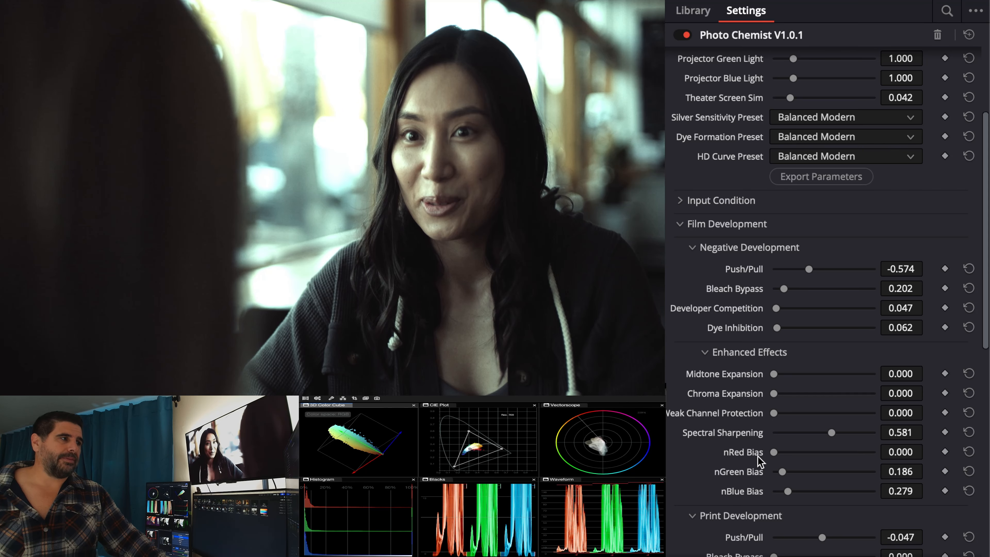
pyautogui.doubleClick(753, 470)
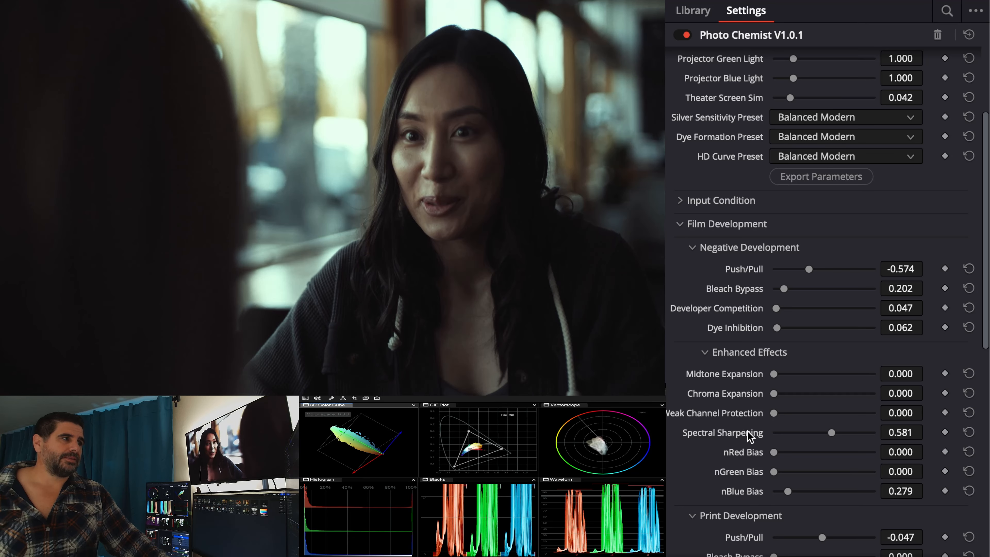
pyautogui.doubleClick(748, 433)
# Step: Set the negative's Bleach Bypass to 0.744 with Push/Pull at 0.000, compensating with an input Exposure Offset of -3.60 stops
pyautogui.moveTo(787, 287)
pyautogui.mouseDown()
pyautogui.moveTo(811, 289)
pyautogui.moveTo(799, 272)
pyautogui.mouseUp()
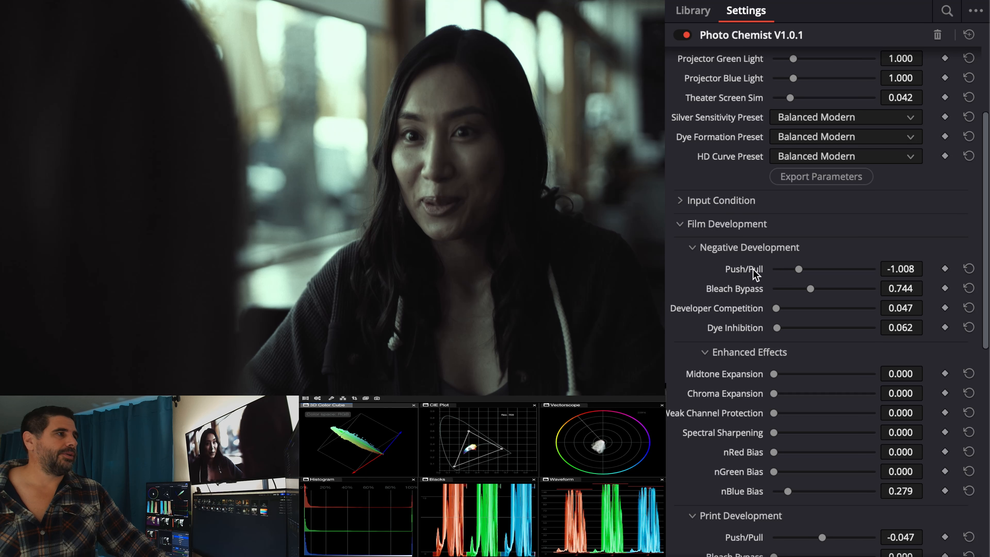
pyautogui.doubleClick(753, 270)
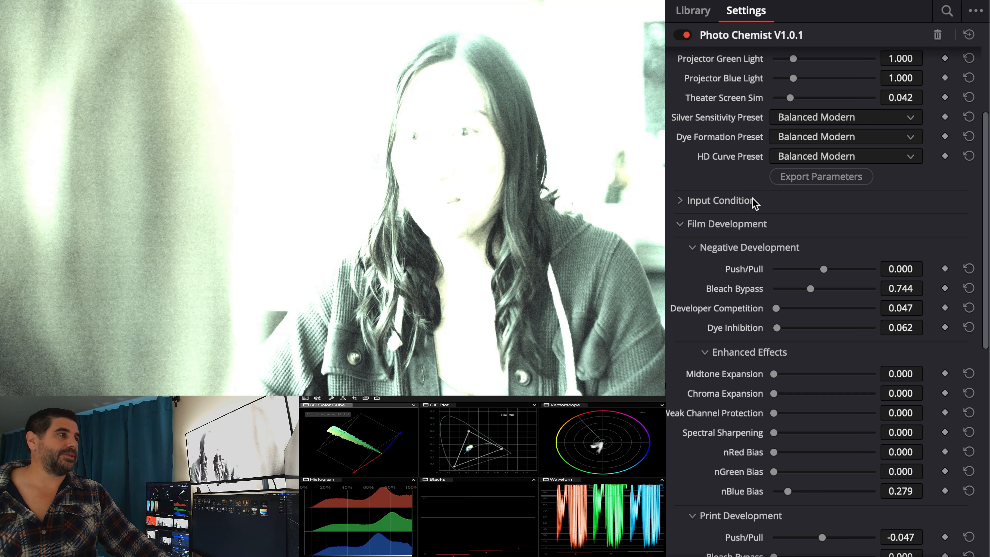
pyautogui.click(753, 200)
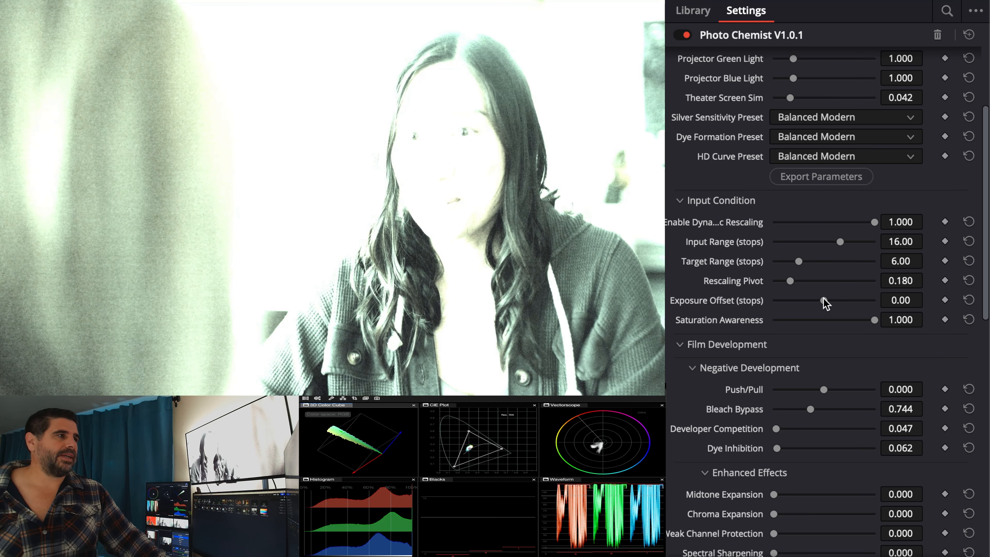
pyautogui.moveTo(826, 302); pyautogui.dragTo(816, 303)
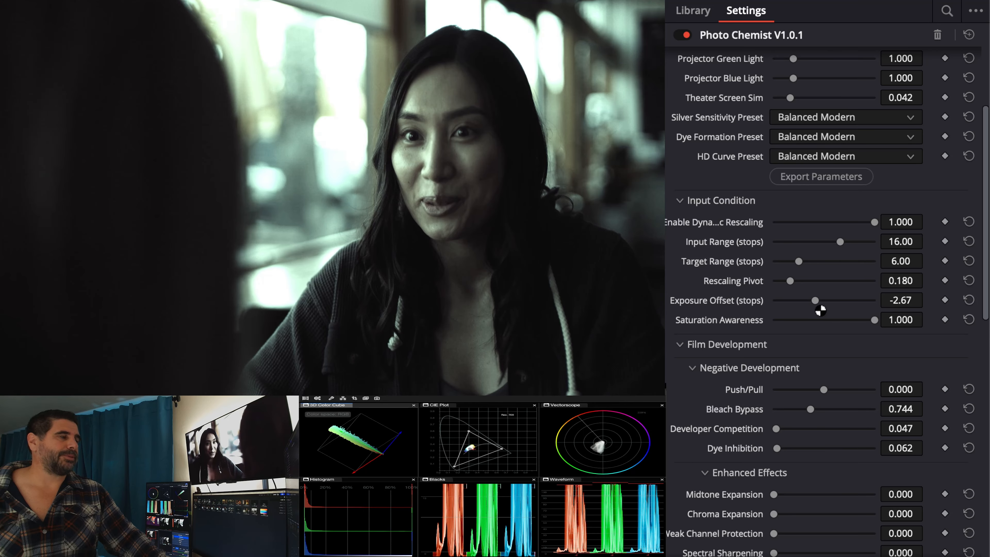
pyautogui.moveTo(821, 301); pyautogui.dragTo(811, 303)
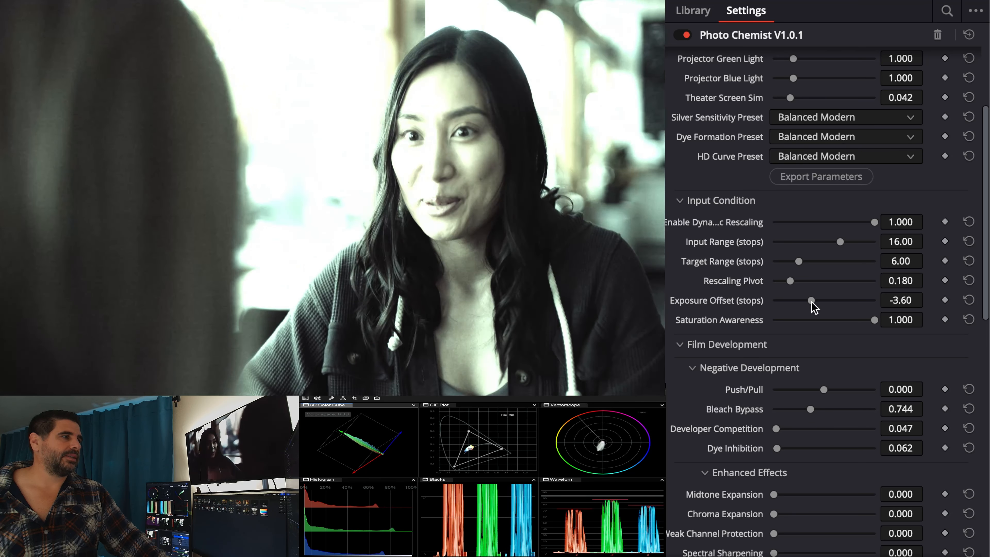
# Step: Try a full negative Bleach Bypass of 1.008 with Exposure Offset at -3.14 stops, briefly testing Push/Pull at -0.078
pyautogui.moveTo(810, 409); pyautogui.dragTo(824, 408)
pyautogui.moveTo(812, 303); pyautogui.dragTo(814, 303)
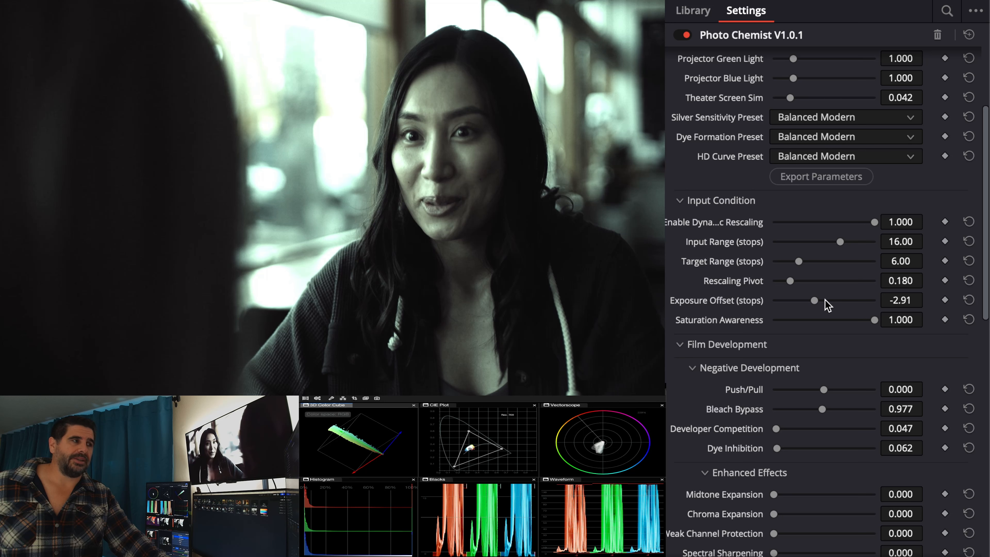
pyautogui.moveTo(823, 391); pyautogui.dragTo(821, 389)
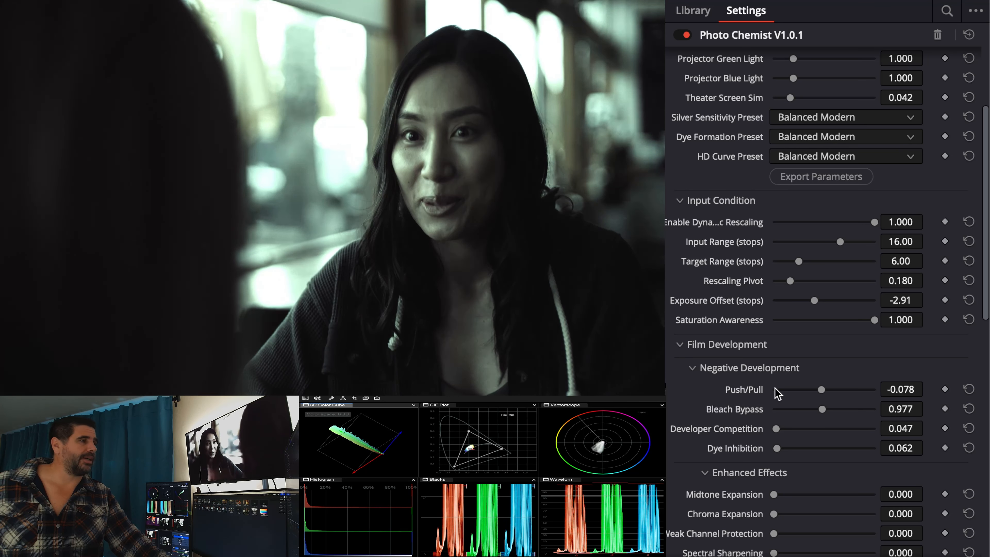
pyautogui.doubleClick(755, 389)
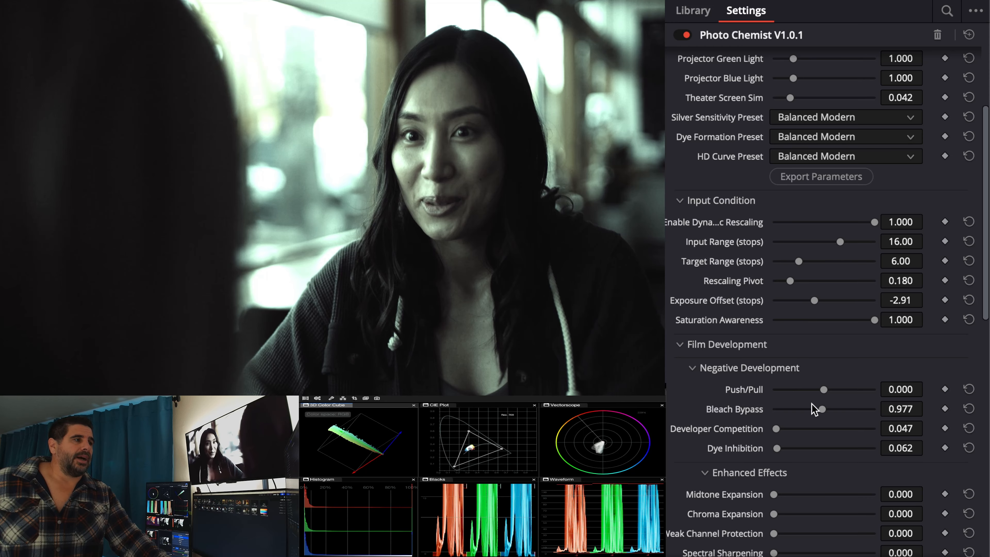
pyautogui.moveTo(826, 408); pyautogui.dragTo(824, 410)
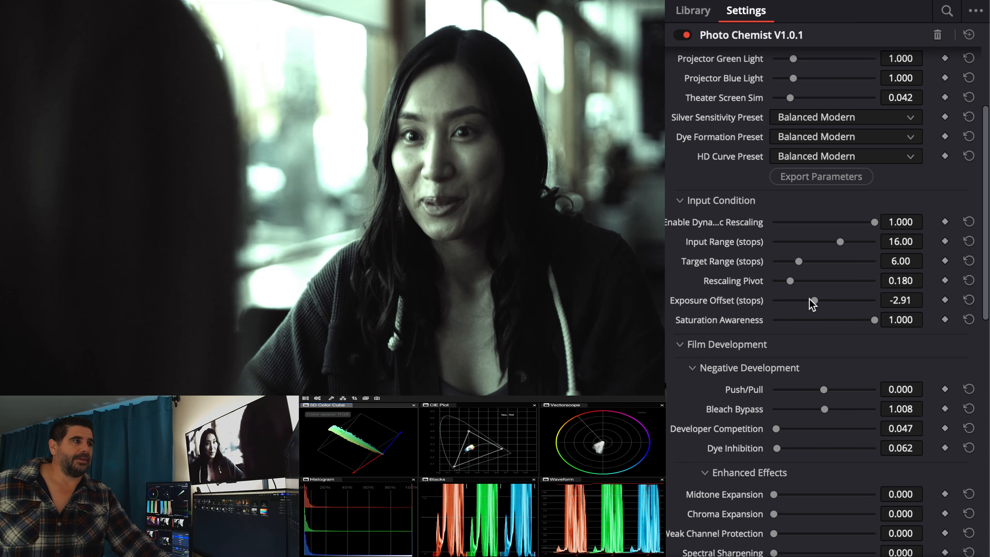
pyautogui.moveTo(813, 300); pyautogui.dragTo(813, 300)
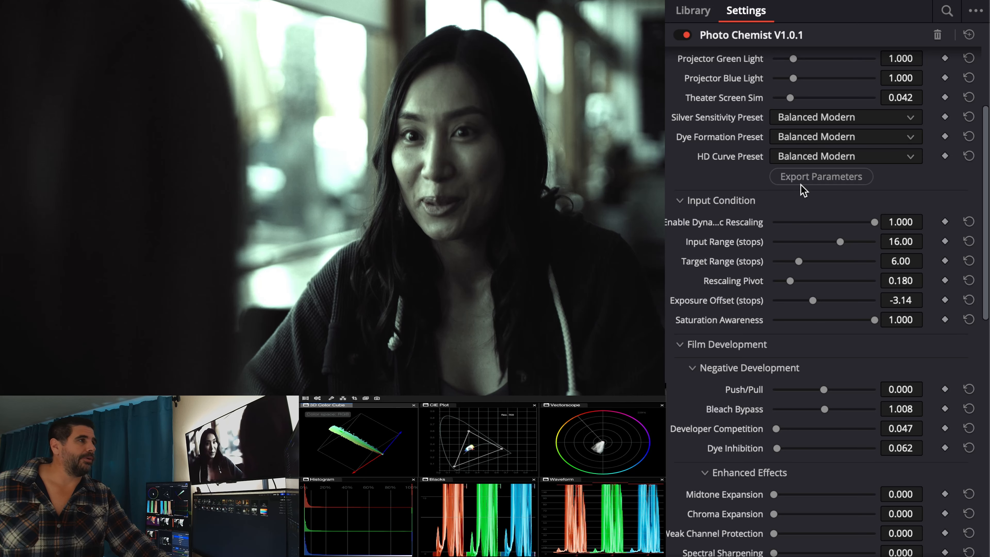
# Step: Warm the image by setting Projector Red Light to 1.085, keeping Exposure Offset at -3.14 stops
pyautogui.scroll(2, 793, 107)
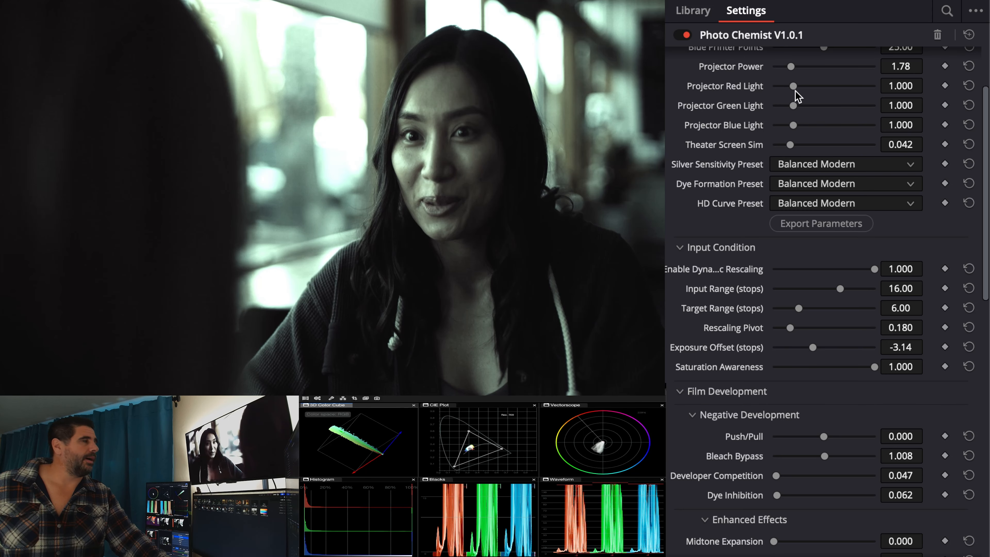
pyautogui.moveTo(796, 93); pyautogui.dragTo(796, 93)
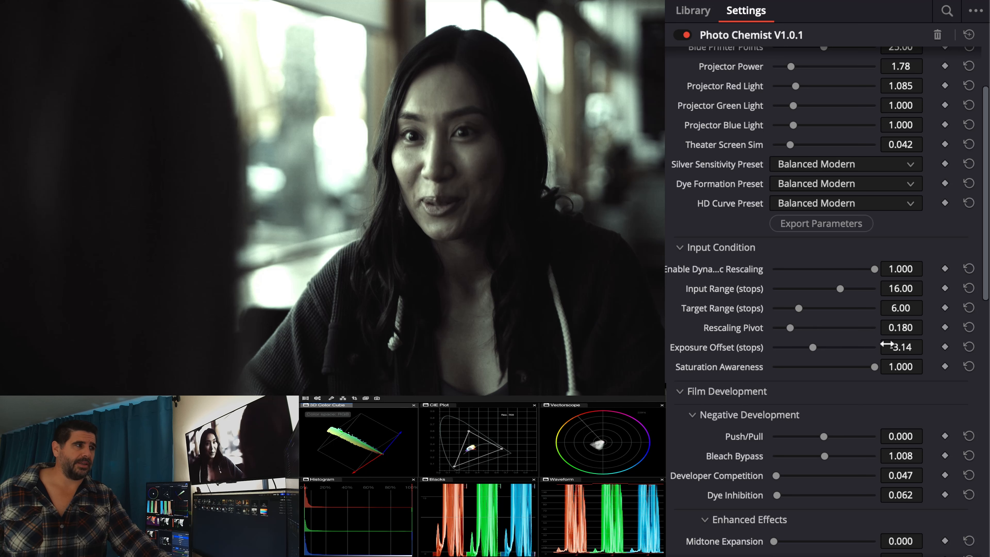
pyautogui.moveTo(818, 351); pyautogui.dragTo(813, 351)
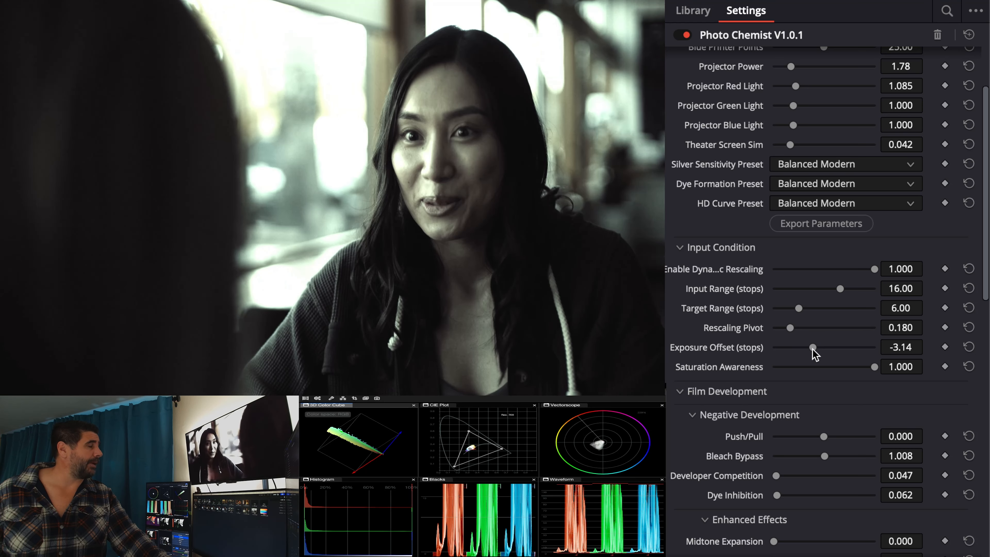
# Step: Reset the Exposure Offset to 0.00 and the negative's Bleach Bypass and nBlue Bias to 0.000
pyautogui.doubleClick(755, 350)
pyautogui.doubleClick(747, 455)
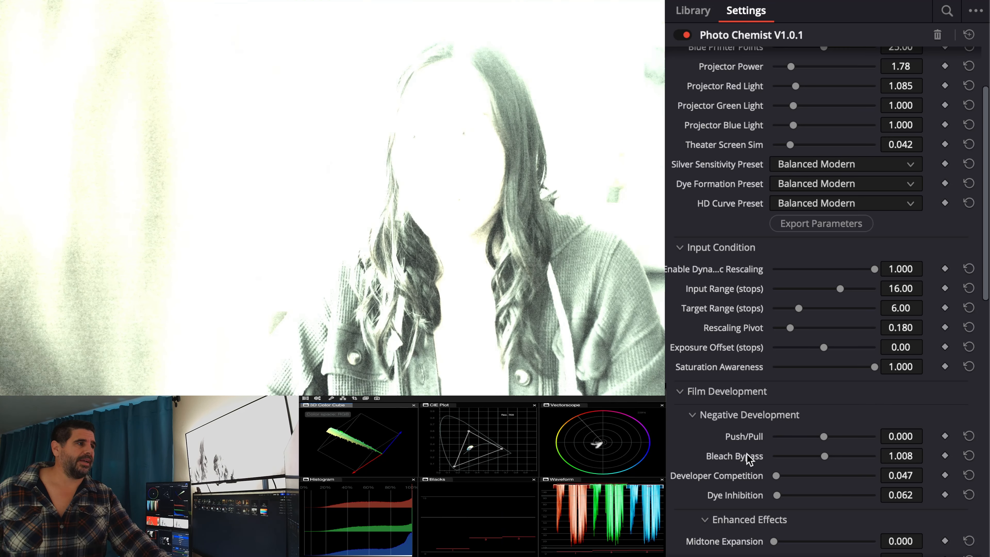
pyautogui.scroll(-10, 767, 488)
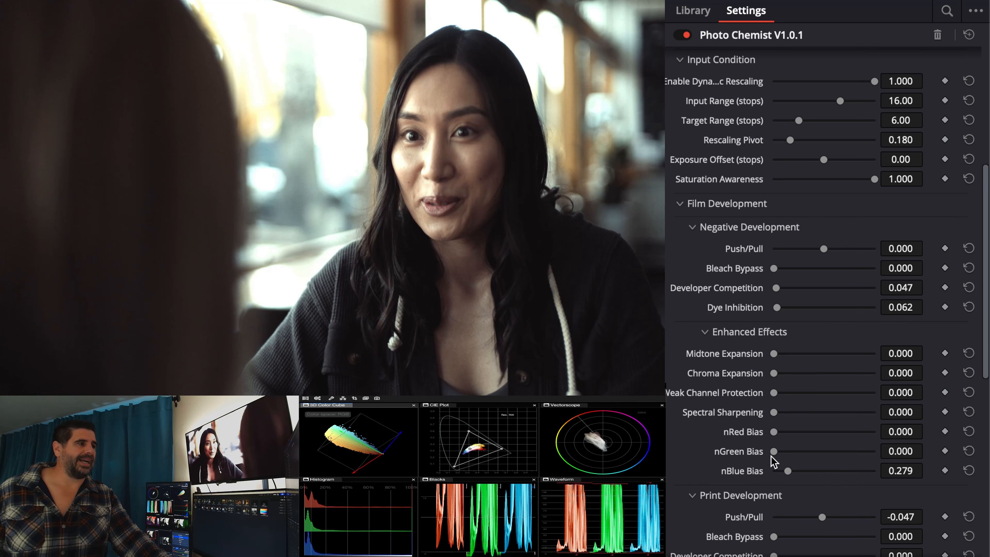
pyautogui.doubleClick(742, 377)
pyautogui.moveTo(774, 319); pyautogui.dragTo(693, 346)
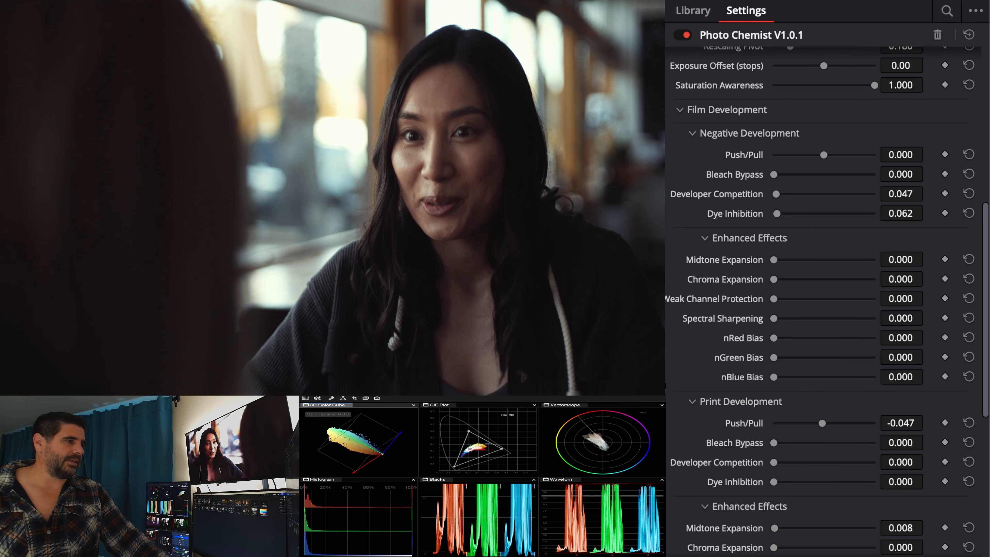
# Step: On the next clip, zero the negative's Midtone Expansion, Chroma Expansion, Weak Channel Protection, Bleach Bypass and Push/Pull
pyautogui.press('Down')
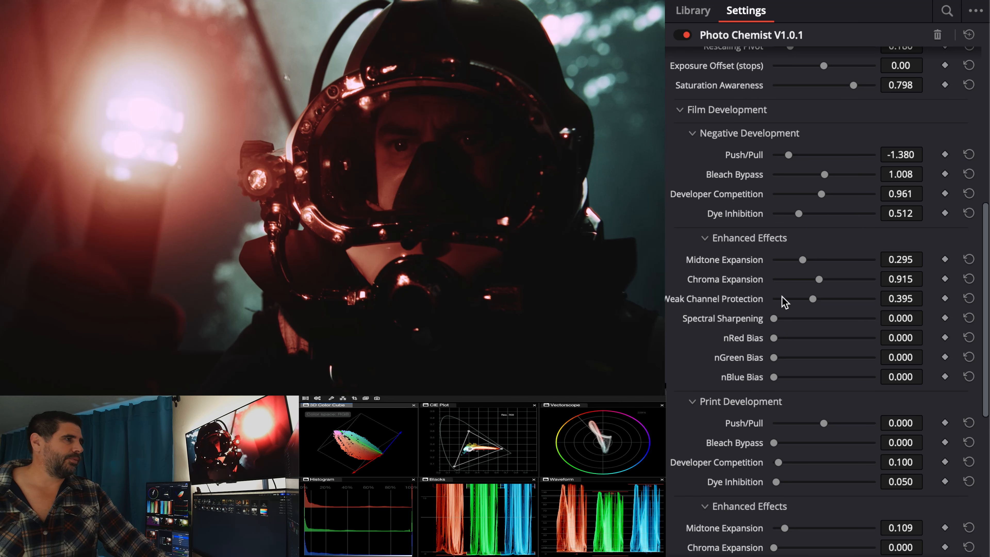
pyautogui.doubleClick(741, 260)
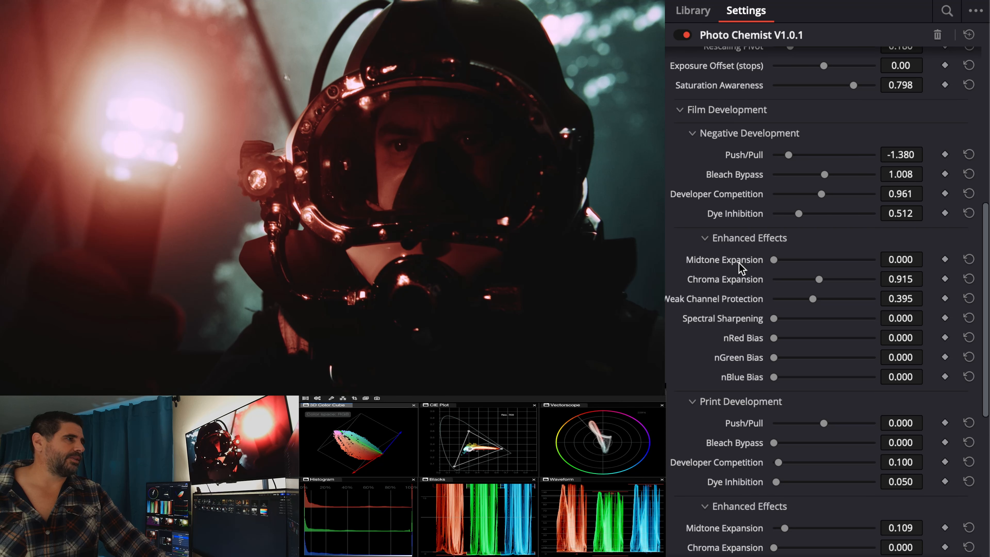
pyautogui.doubleClick(743, 280)
pyautogui.doubleClick(742, 297)
pyautogui.doubleClick(754, 174)
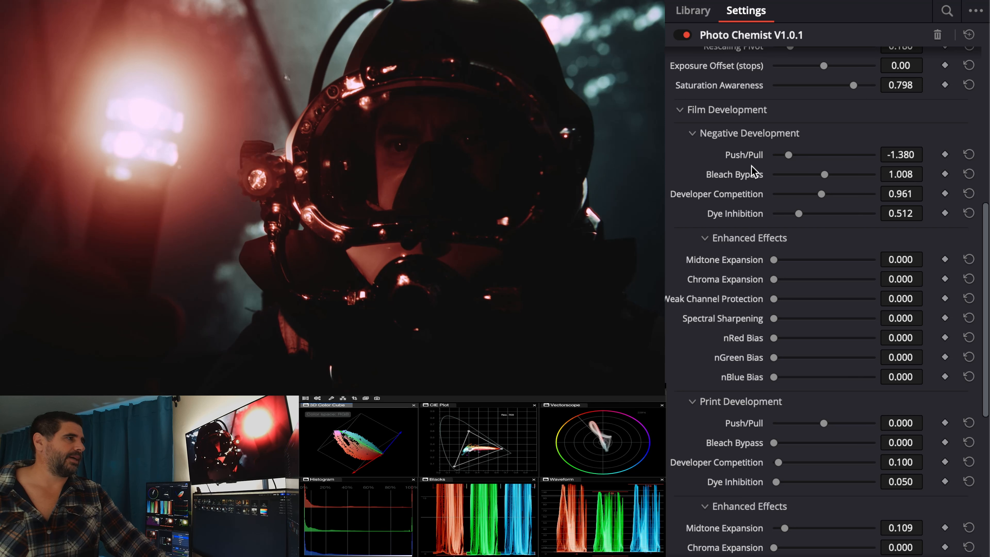
pyautogui.doubleClick(754, 158)
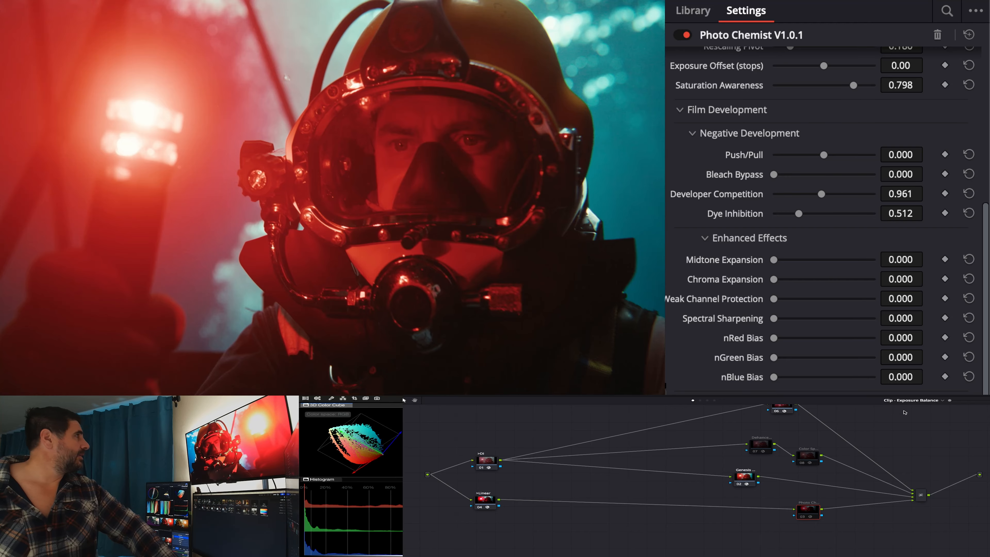
# Step: Toggle the Photo Chemist node to compare the diver shot, and review its negative and print development settings
pyautogui.press('super+d')
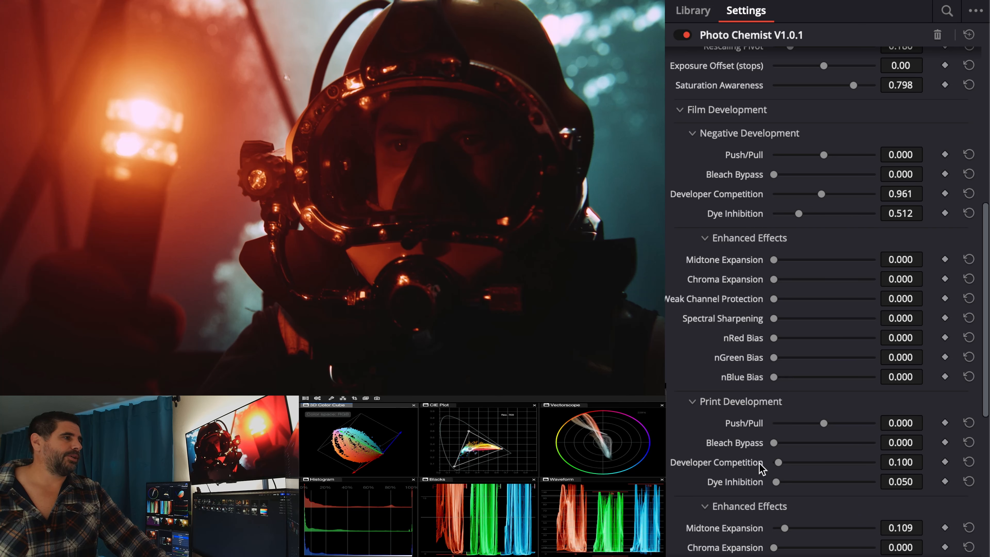
pyautogui.scroll(-4, 762, 468)
pyautogui.scroll(1, 768, 315)
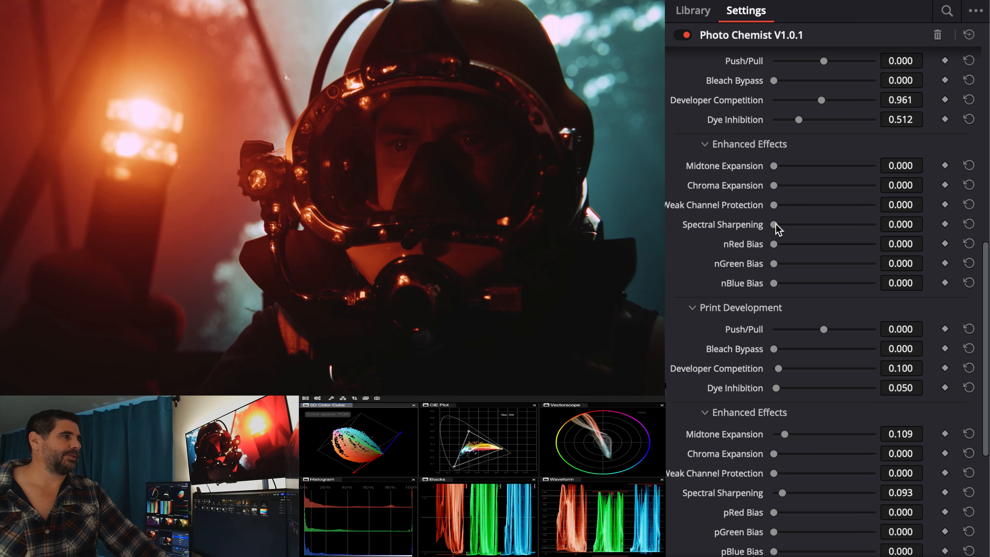
# Step: Set the negative's Spectral Sharpening to 0.752 on the diver shot and to 0.039 on the lightsaber clip
pyautogui.moveTo(775, 224); pyautogui.dragTo(850, 224)
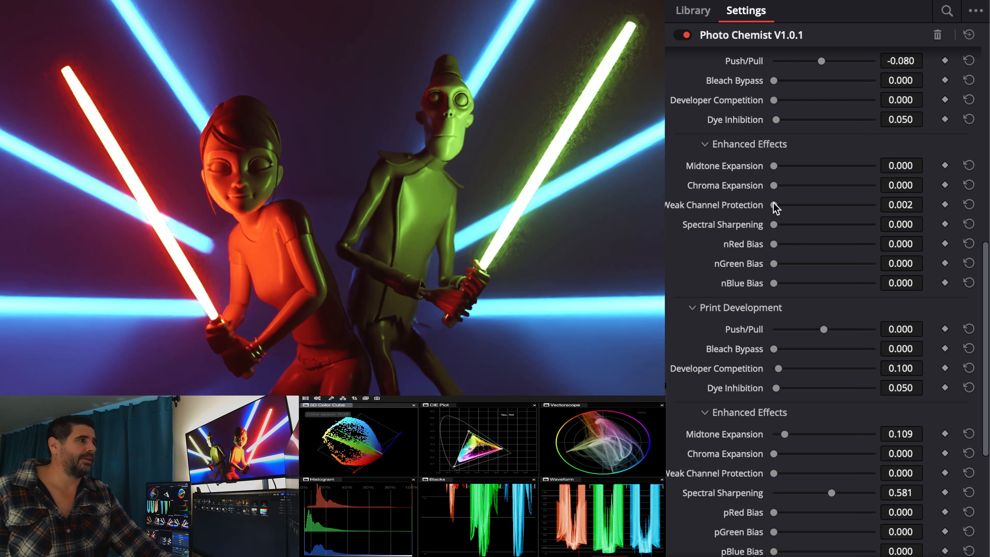
pyautogui.moveTo(775, 225)
pyautogui.mouseDown()
pyautogui.moveTo(888, 231)
pyautogui.moveTo(782, 234)
pyautogui.moveTo(836, 234)
pyautogui.moveTo(789, 232)
pyautogui.mouseUp()
pyautogui.moveTo(783, 234)
pyautogui.mouseDown()
pyautogui.moveTo(833, 228)
pyautogui.moveTo(771, 230)
pyautogui.moveTo(841, 227)
pyautogui.moveTo(777, 225)
pyautogui.mouseUp()
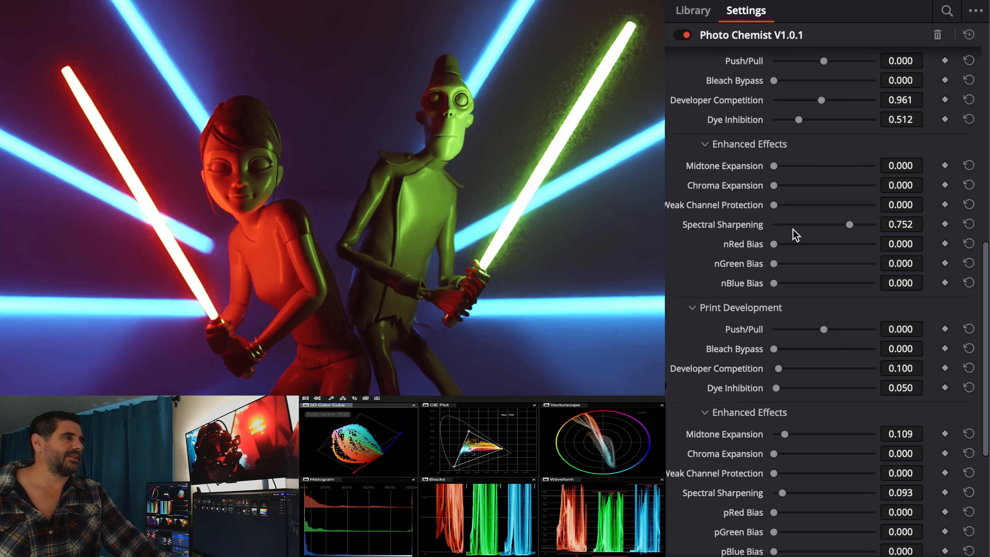
# Step: Return to the diver shot and reduce the negative's Spectral Sharpening, trying 0.155 and 0.209 before setting it to 0.054
pyautogui.press('Down')
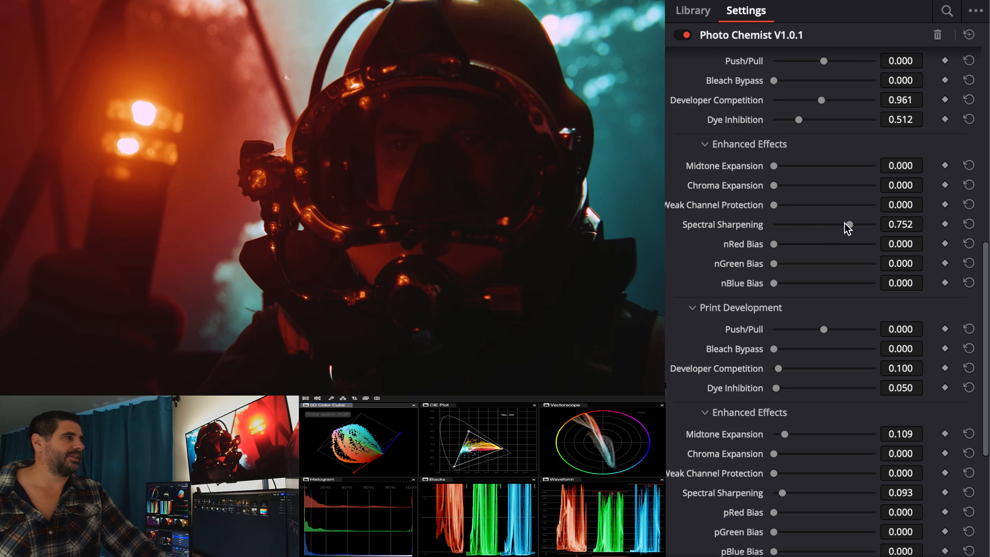
pyautogui.moveTo(846, 226); pyautogui.dragTo(789, 224)
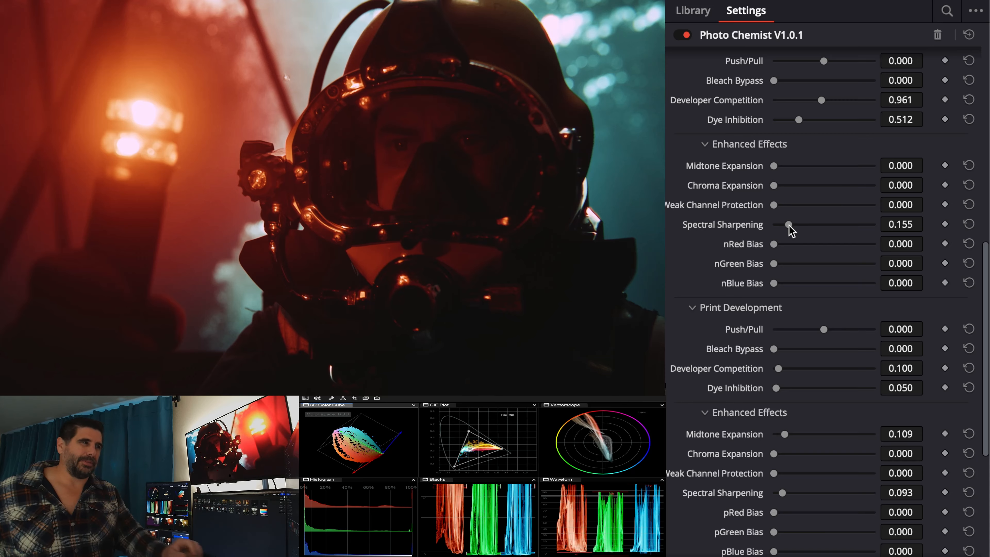
pyautogui.moveTo(789, 225)
pyautogui.mouseDown()
pyautogui.moveTo(871, 223)
pyautogui.moveTo(796, 224)
pyautogui.mouseUp()
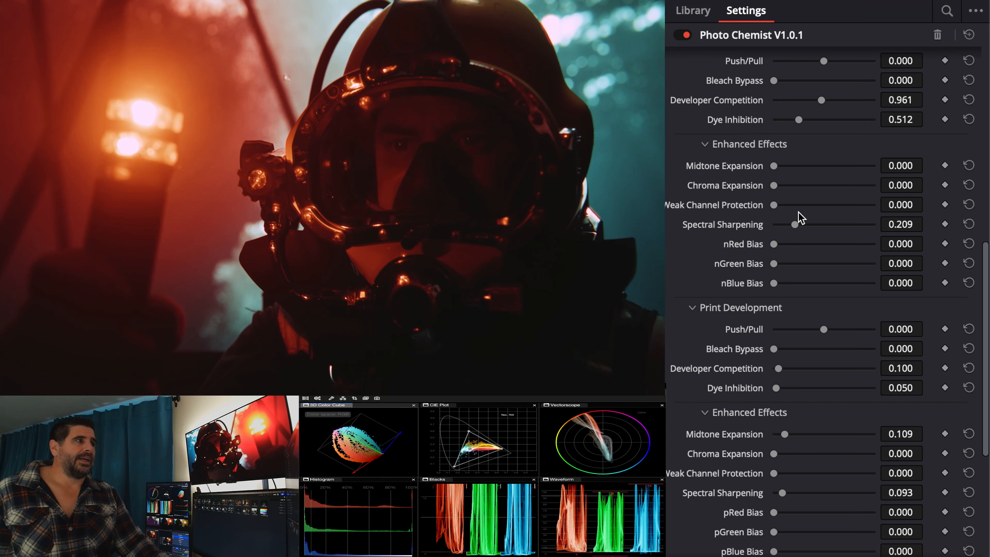
pyautogui.scroll(3, 799, 213)
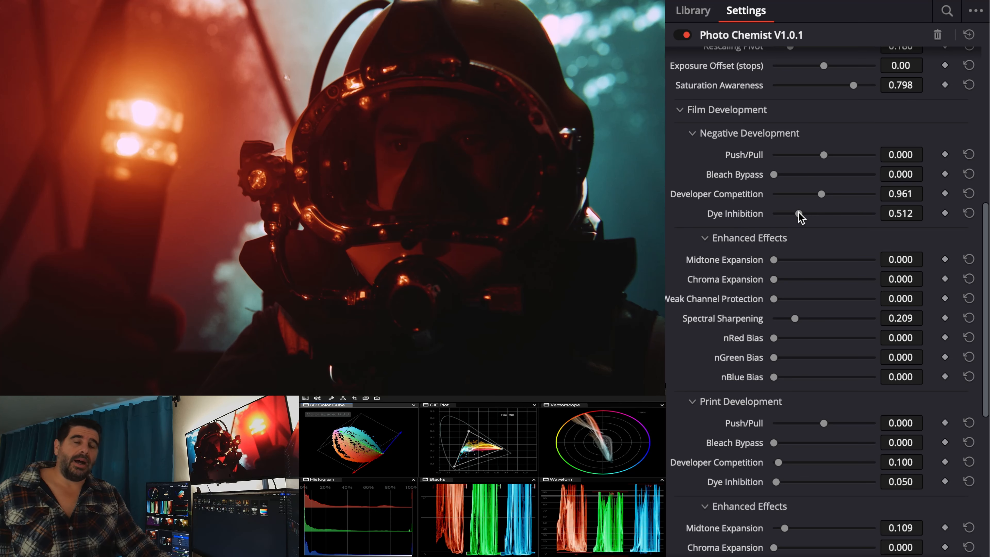
pyautogui.scroll(3, 798, 213)
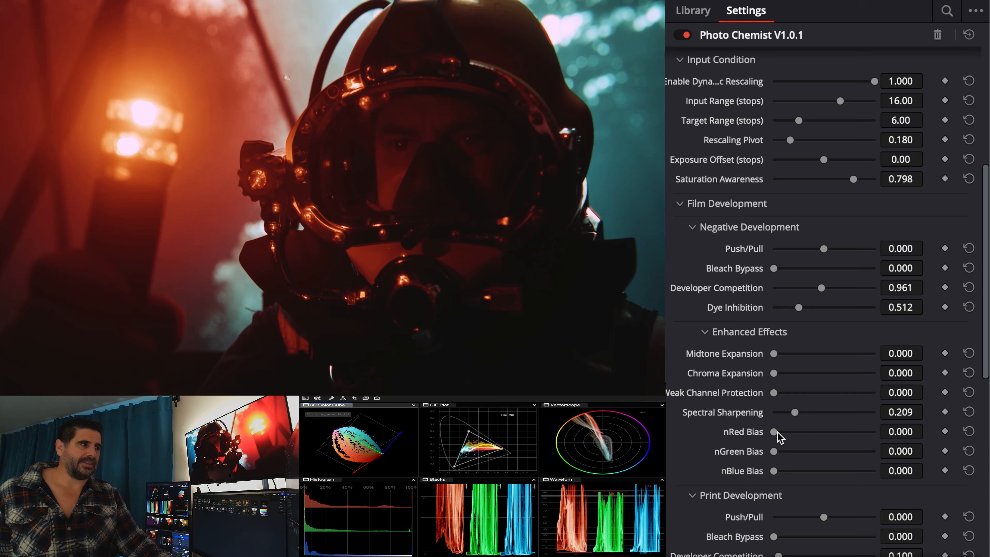
pyautogui.moveTo(797, 415); pyautogui.dragTo(781, 417)
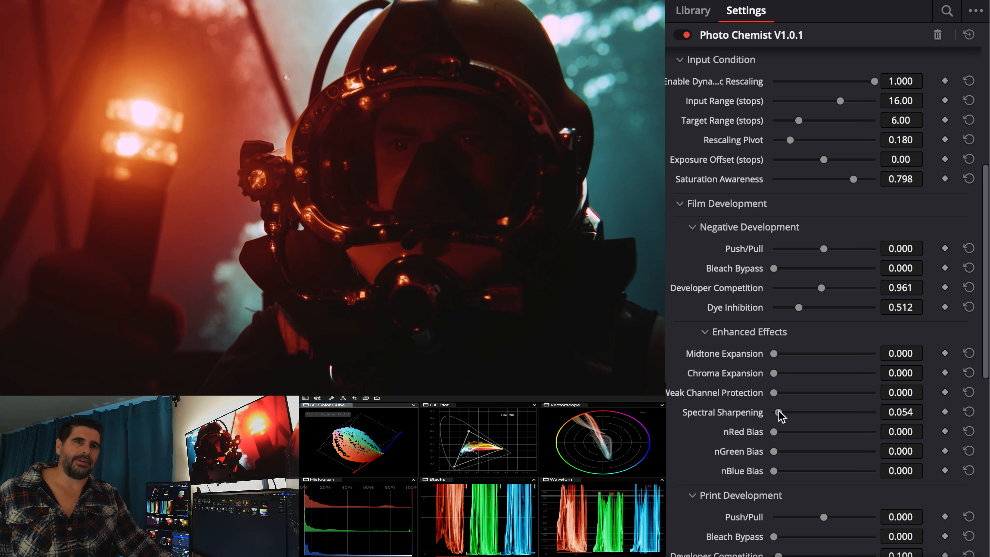